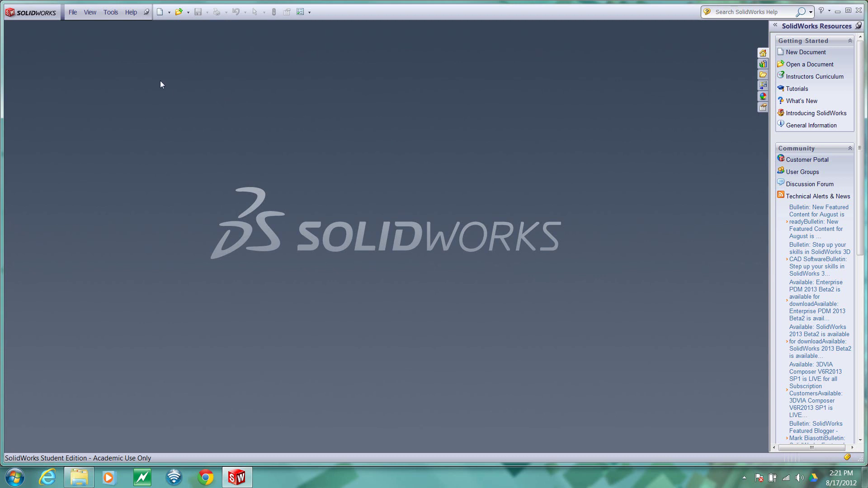
# Step: Start a new document, keep the missing template folders, and pick the Part template
pyautogui.click(73, 12)
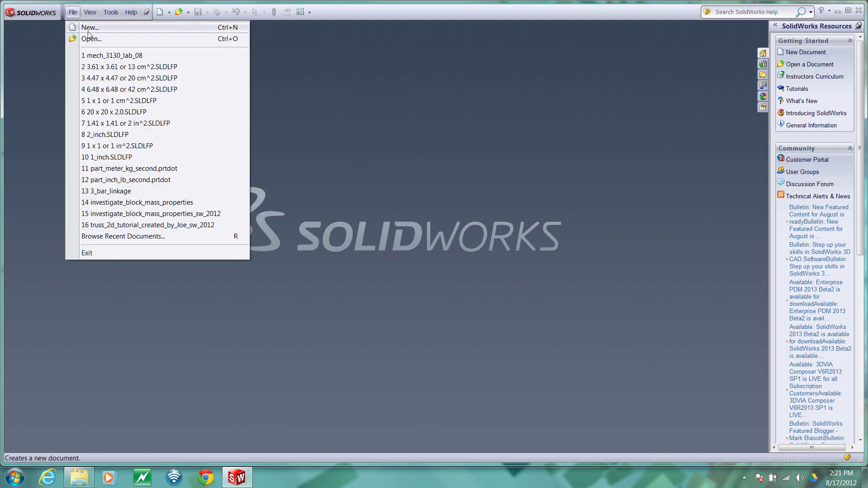
pyautogui.click(86, 26)
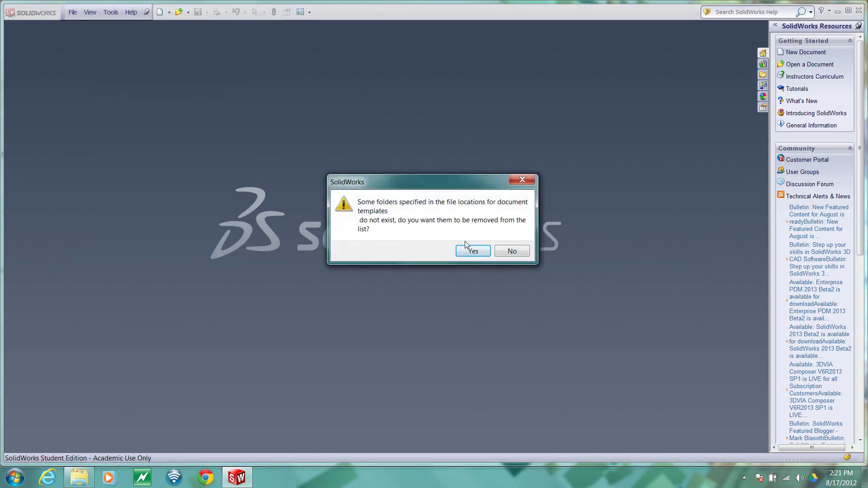
pyautogui.click(511, 252)
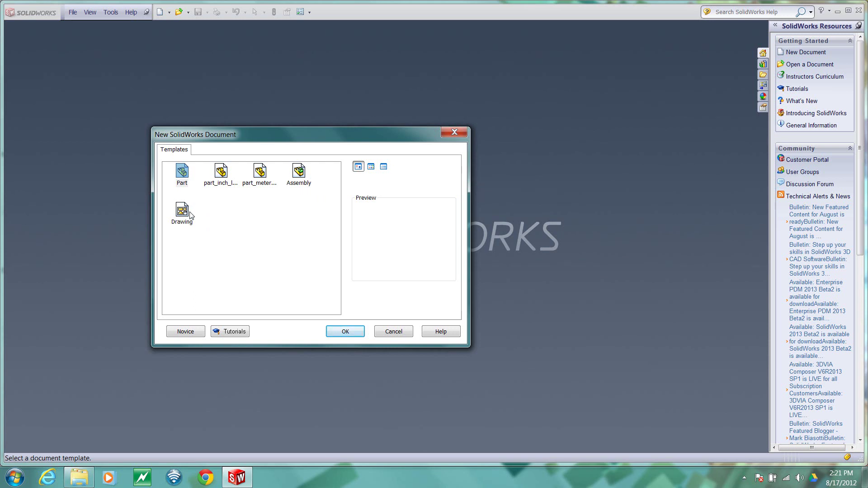
pyautogui.click(182, 176)
# Step: Create Part1 and confirm its document units as IPS (inch, pound, second)
pyautogui.click(342, 332)
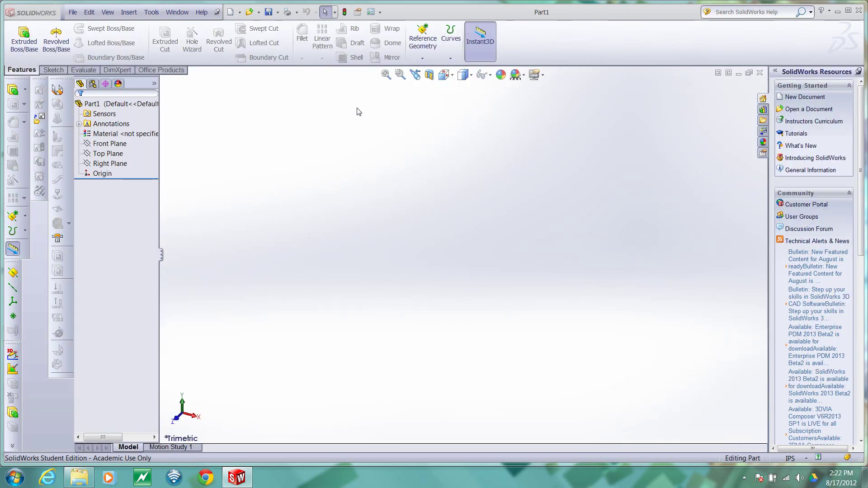
pyautogui.click(380, 13)
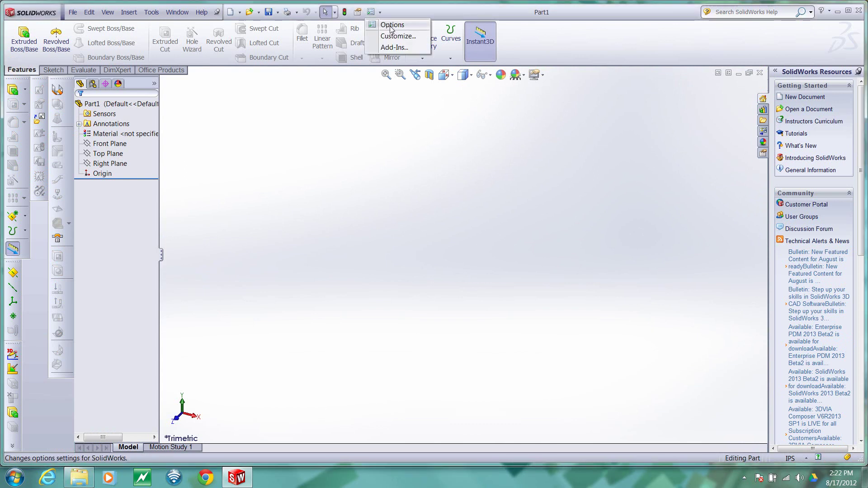
pyautogui.click(392, 25)
pyautogui.click(194, 43)
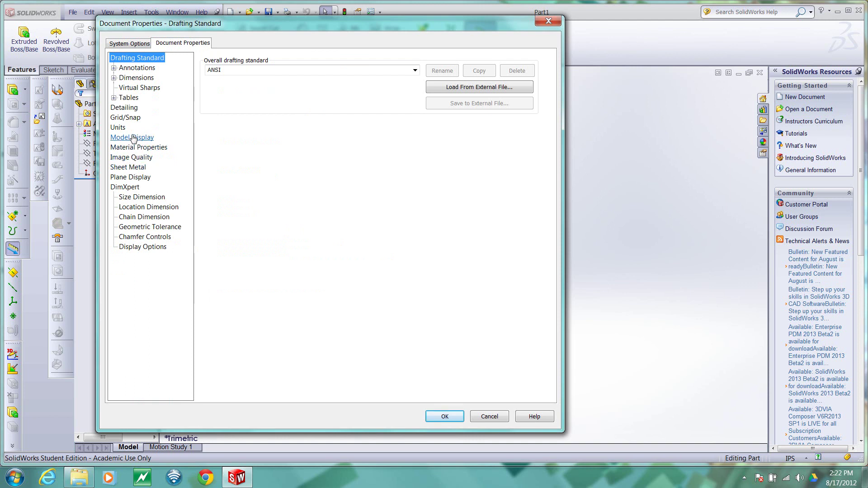
pyautogui.click(118, 128)
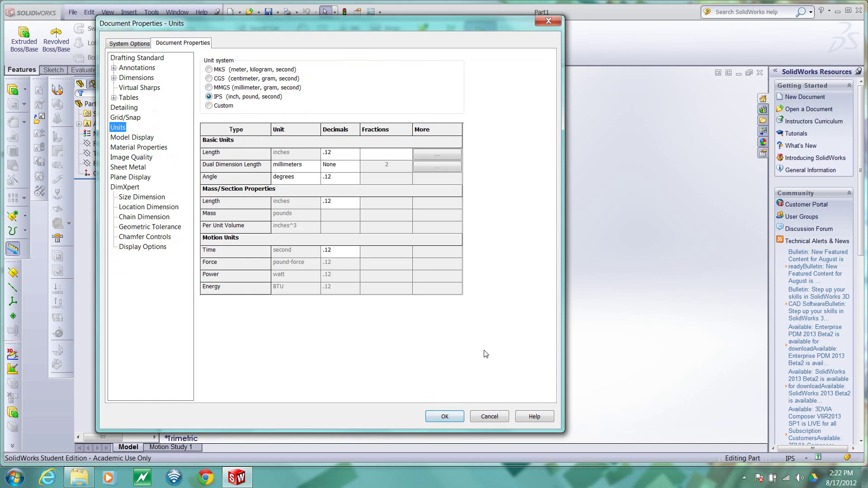
pyautogui.click(447, 415)
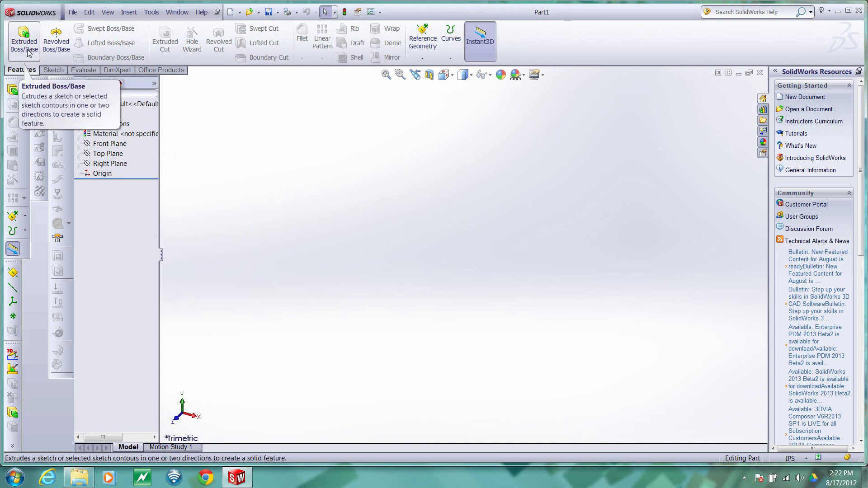
# Step: Show the Sketch tools and choose the Front Plane as the sketch plane
pyautogui.click(56, 70)
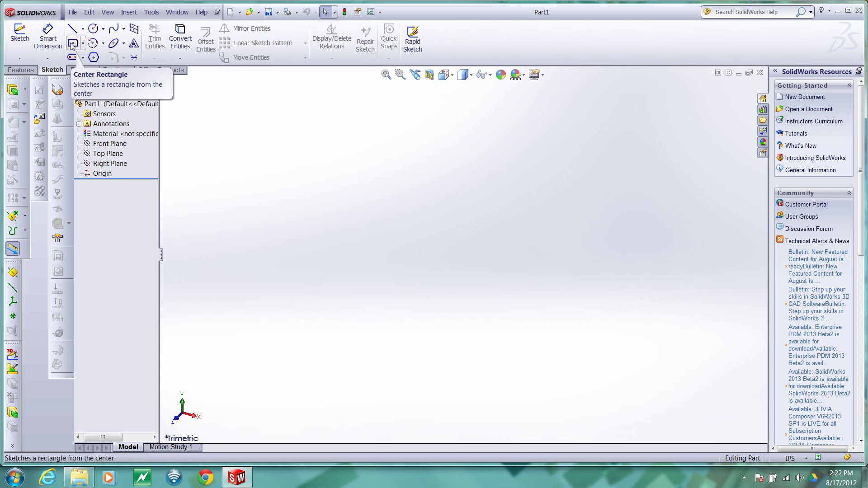
pyautogui.click(101, 144)
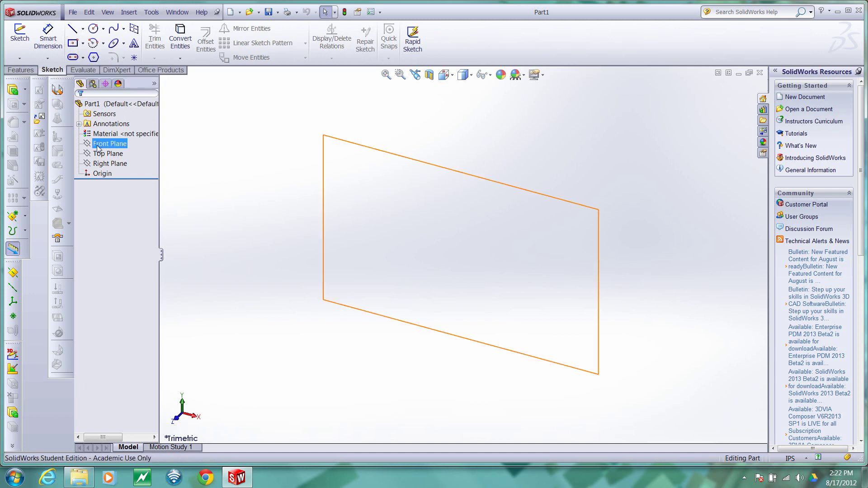
pyautogui.click(100, 154)
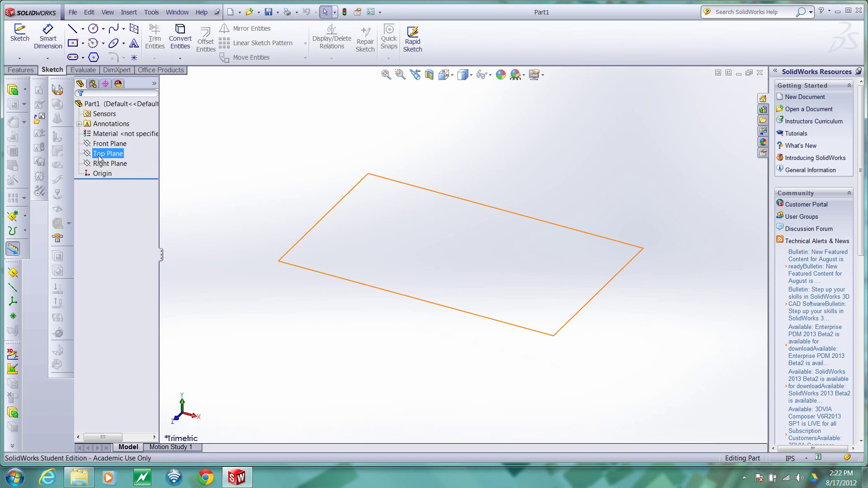
pyautogui.click(100, 143)
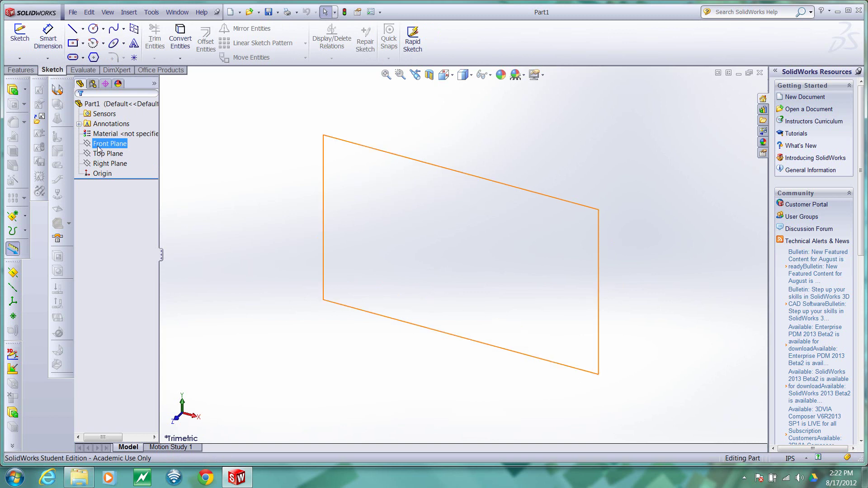
pyautogui.press('Escape')
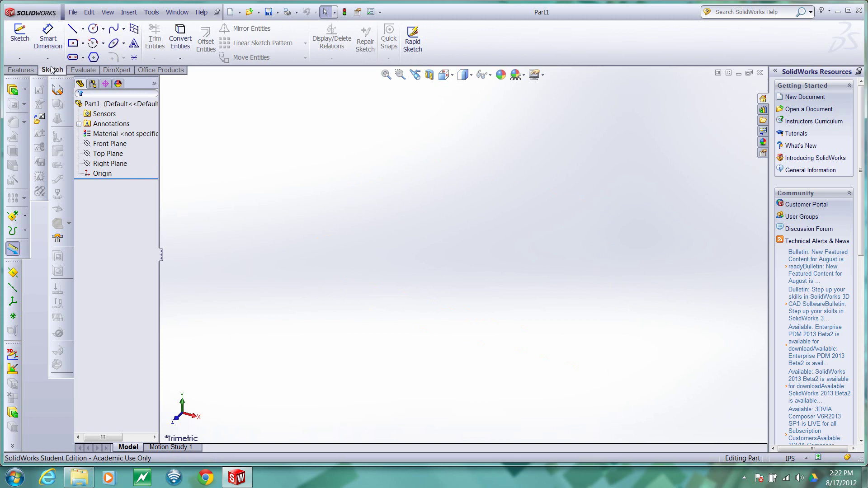
pyautogui.click(107, 144)
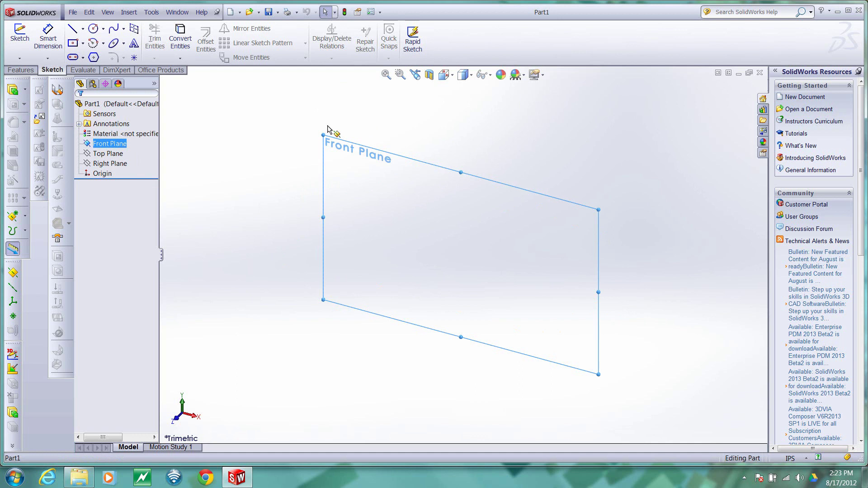
# Step: Draw a trial centre rectangle on the Front Plane
pyautogui.click(72, 44)
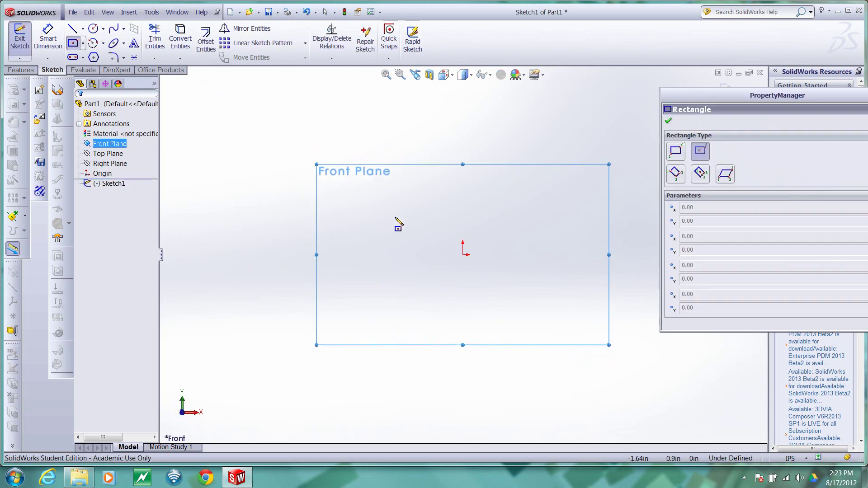
pyautogui.click(373, 214)
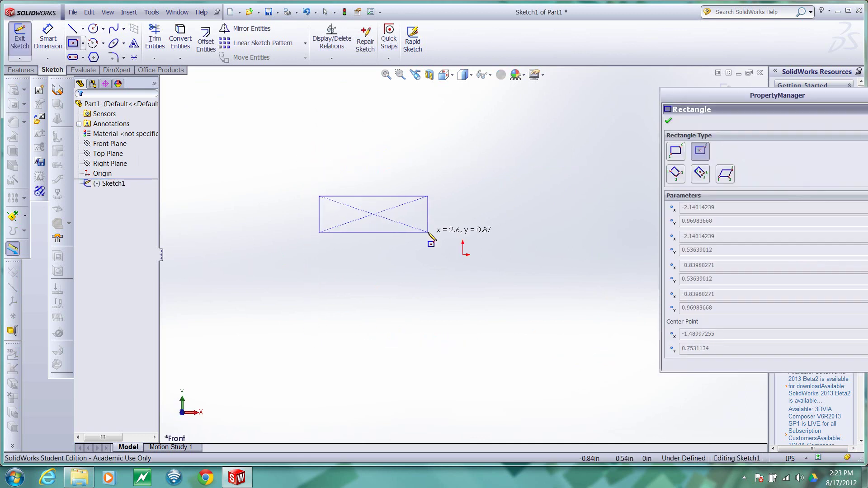
pyautogui.click(442, 271)
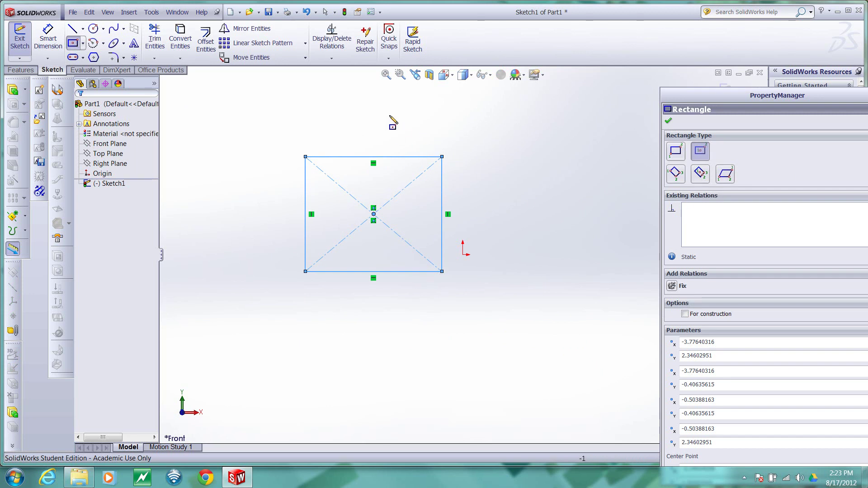
pyautogui.press('Escape')
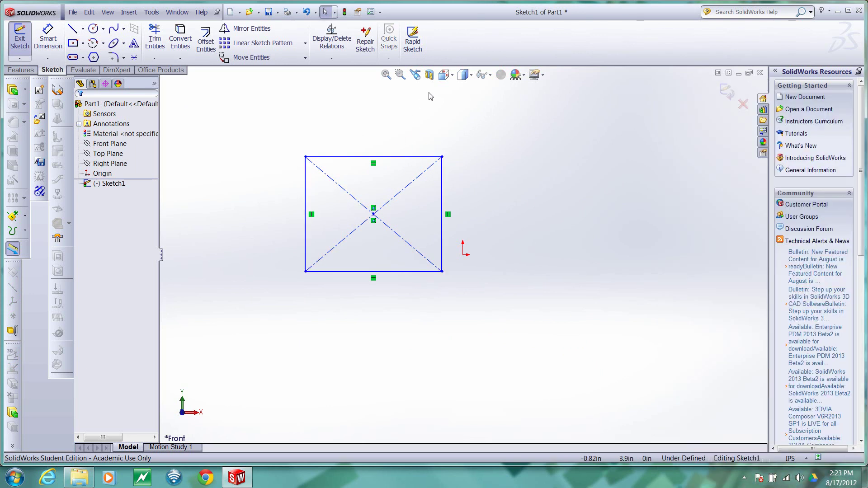
# Step: Turn the view Normal To the sketch and delete the rectangle's lines
pyautogui.click(453, 77)
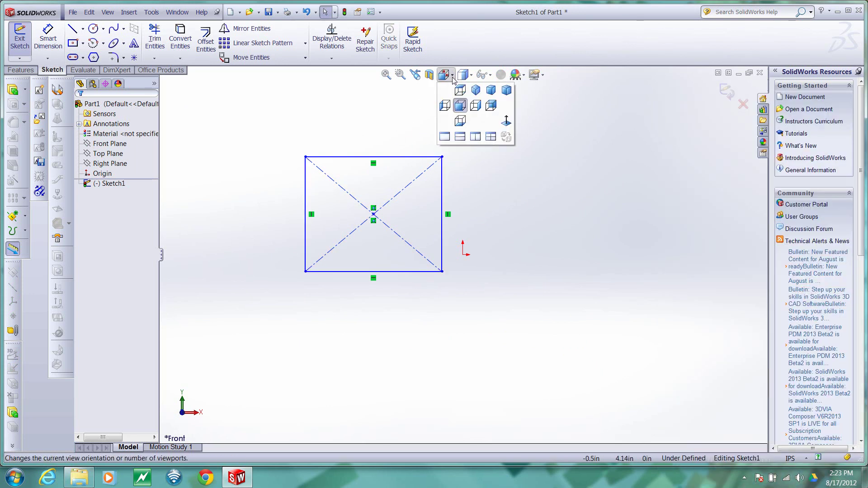
pyautogui.click(505, 122)
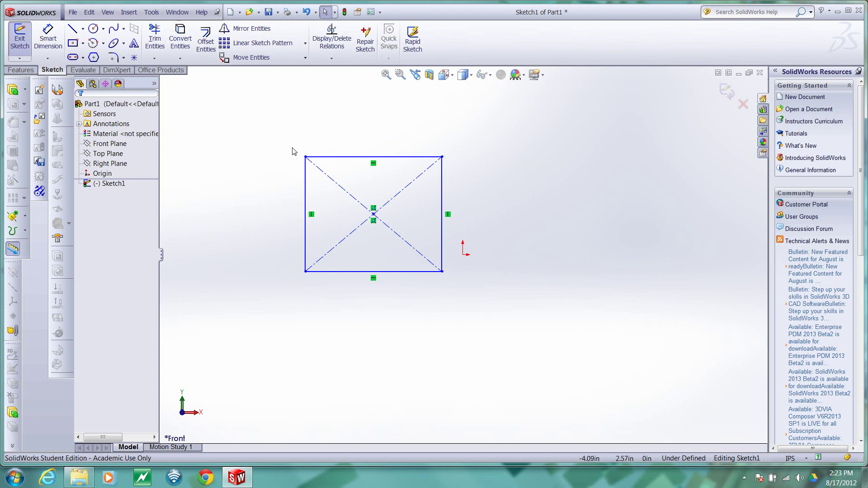
pyautogui.moveTo(292, 148)
pyautogui.mouseDown()
pyautogui.moveTo(398, 229)
pyautogui.moveTo(458, 304)
pyautogui.mouseUp()
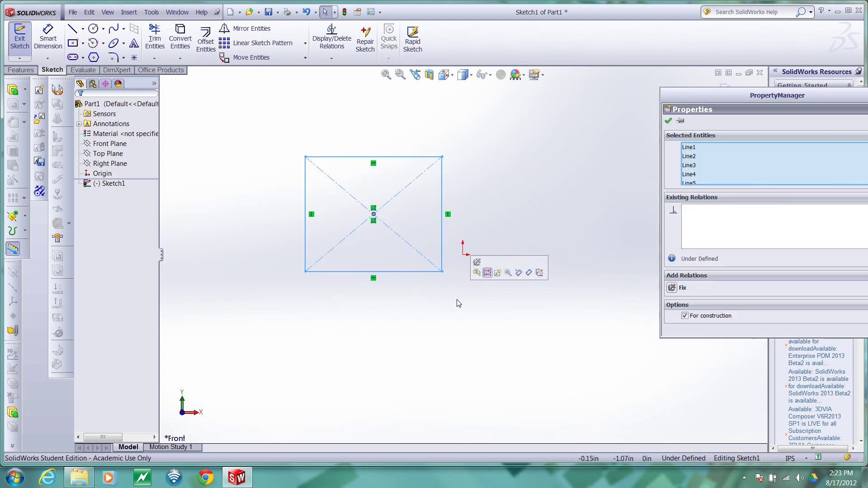
pyautogui.press('Delete')
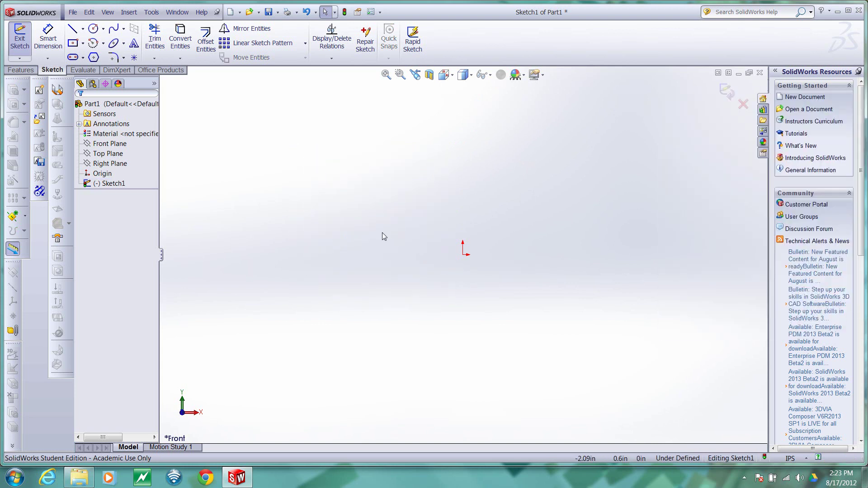
# Step: Activate the Line tool with orientation left at As sketched
pyautogui.click(73, 30)
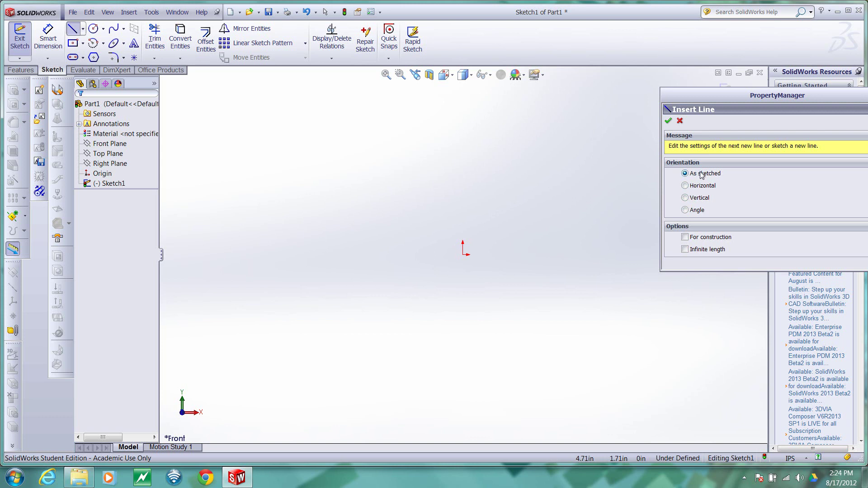
# Step: Draw a closed four-line outline with a horizontal top and vertical right edge
pyautogui.click(302, 169)
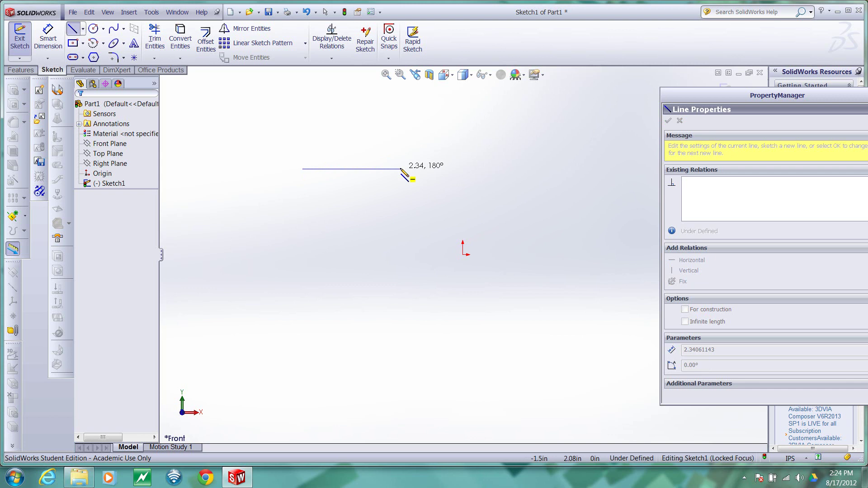
pyautogui.click(426, 169)
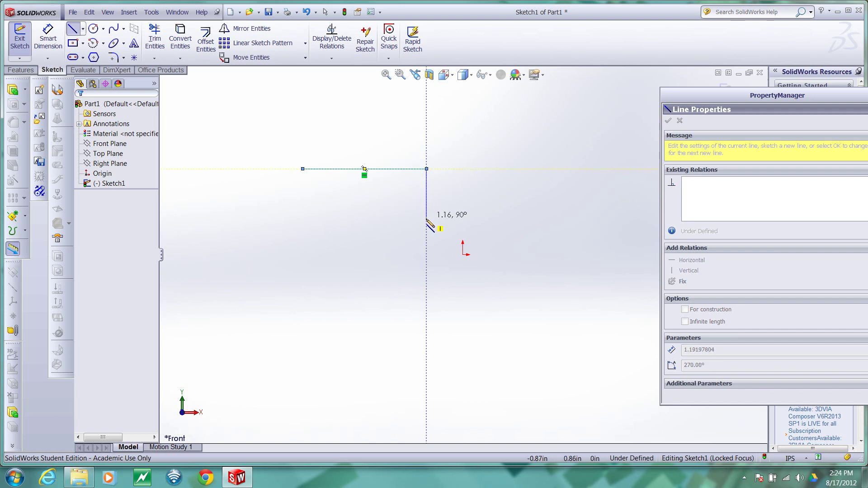
pyautogui.click(426, 226)
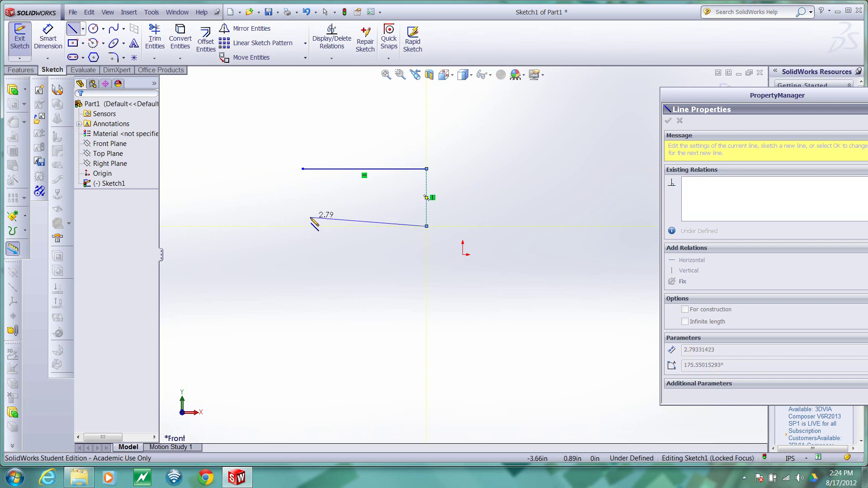
pyautogui.click(310, 217)
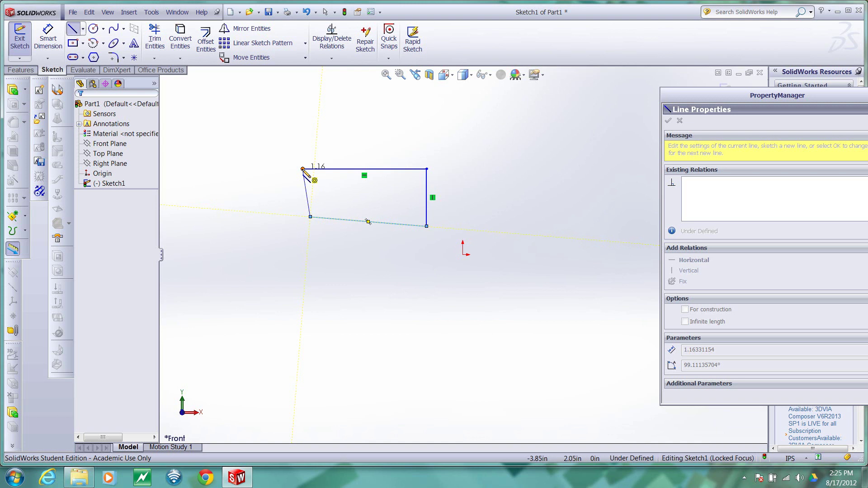
pyautogui.click(303, 169)
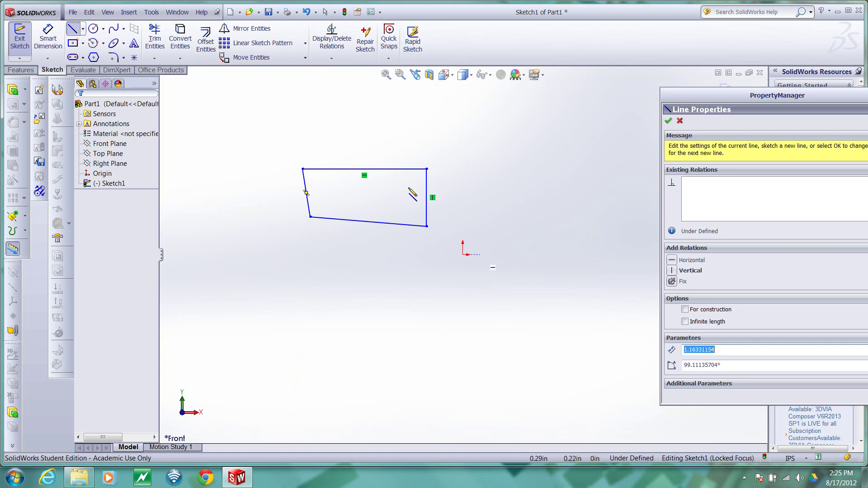
pyautogui.click(669, 122)
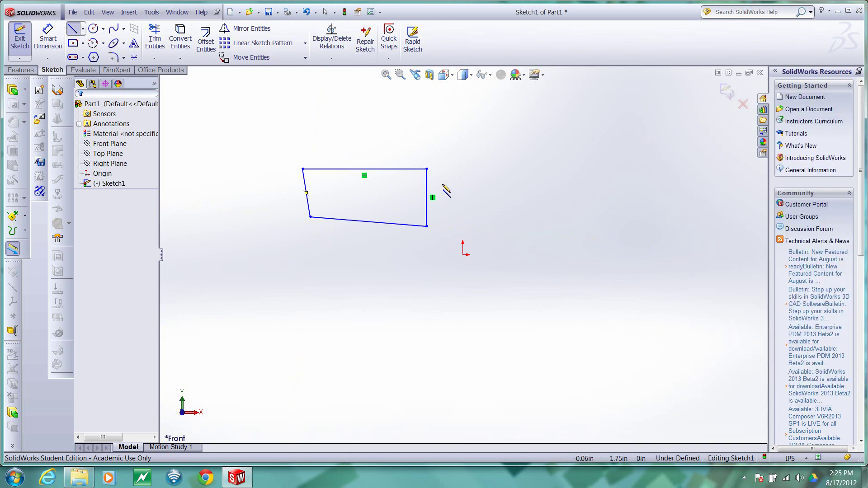
# Step: Give the bottom line a Horizontal relation and the left line a Vertical relation
pyautogui.click(390, 224)
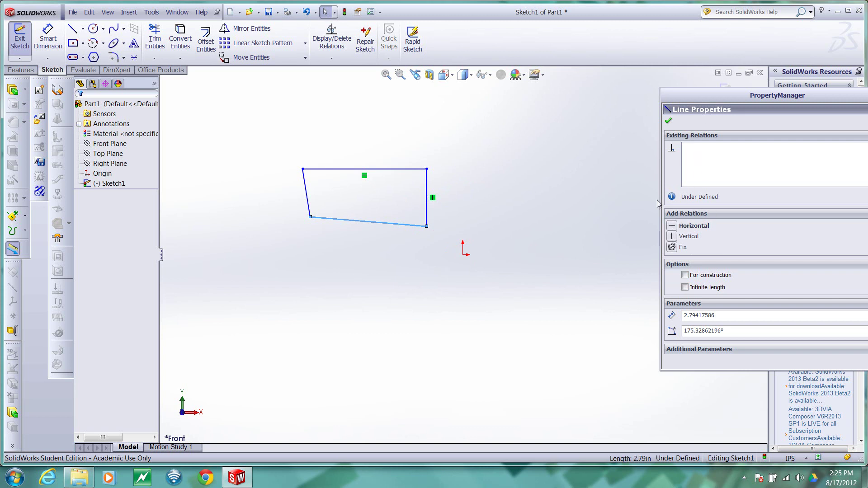
pyautogui.click(672, 226)
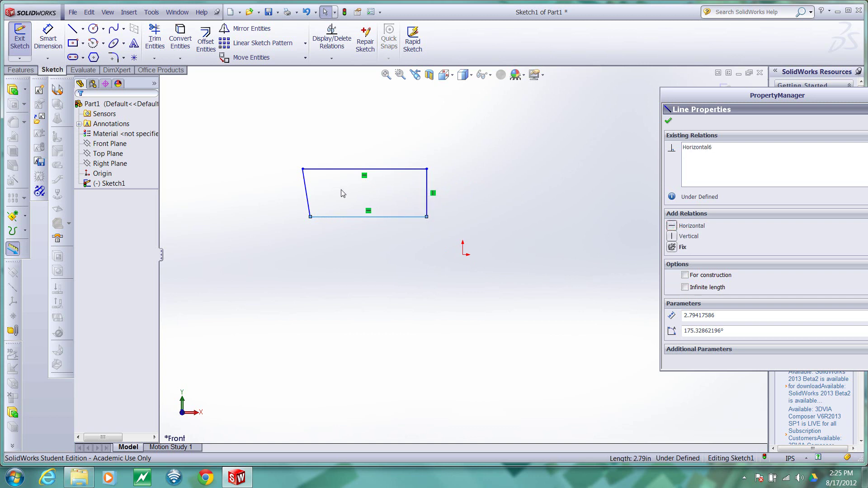
pyautogui.press('Escape')
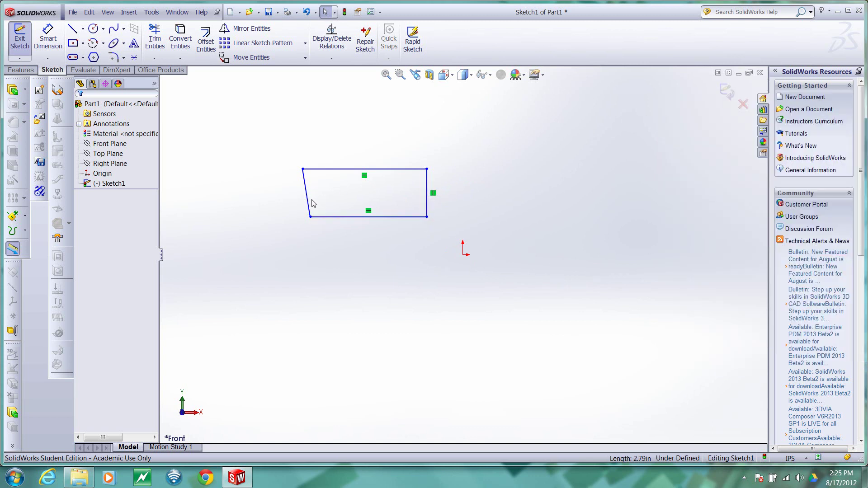
pyautogui.click(307, 199)
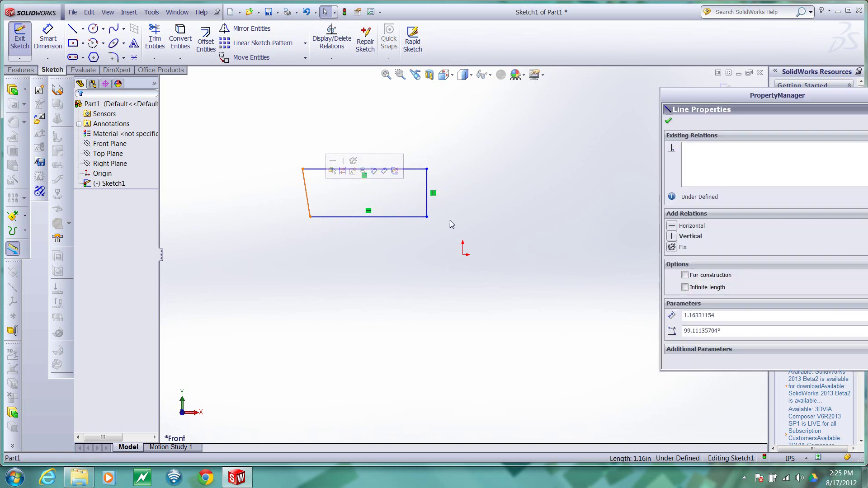
pyautogui.click(672, 236)
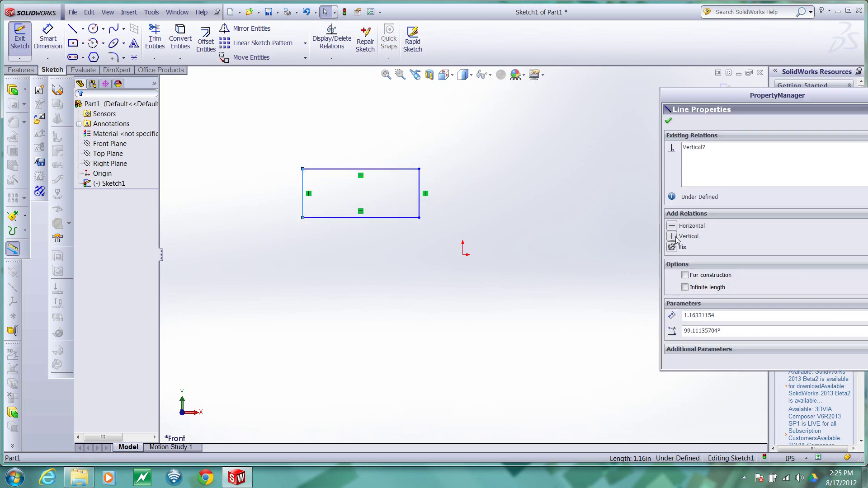
pyautogui.press('Escape')
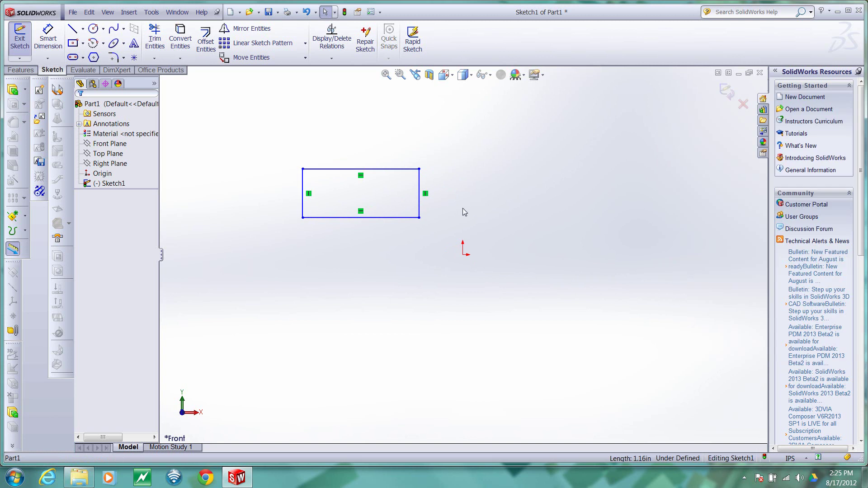
# Step: Dimension the left edge at 1 in tall and the top edge at 3 in wide
pyautogui.click(48, 40)
pyautogui.click(303, 209)
pyautogui.click(270, 276)
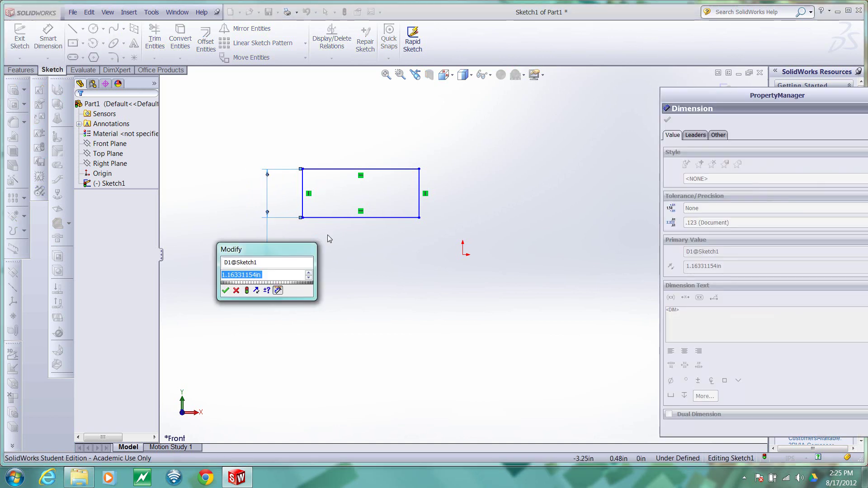
pyautogui.write('1')
pyautogui.press('Return')
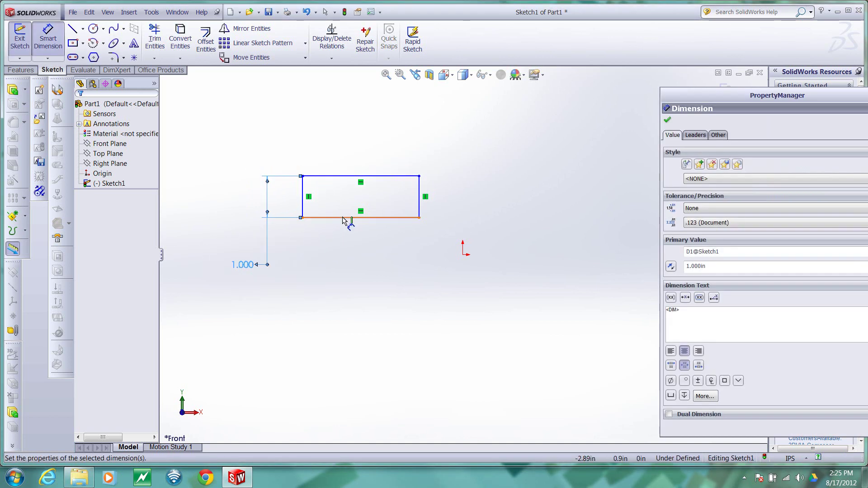
pyautogui.click(392, 178)
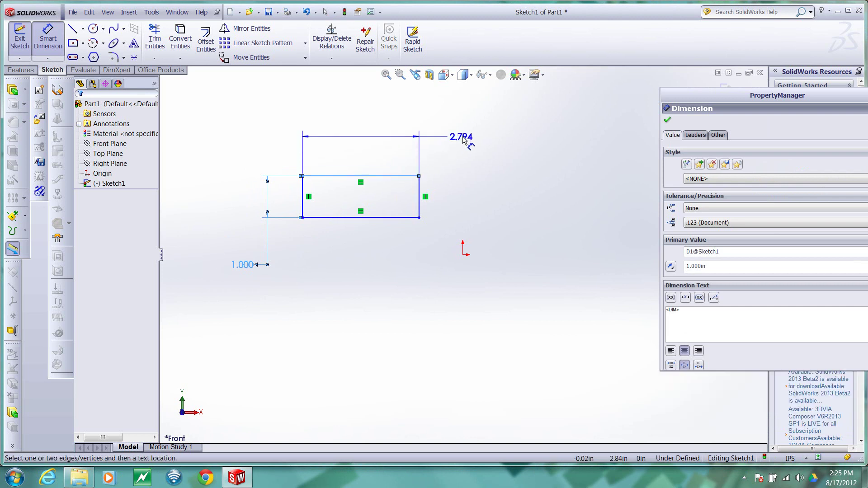
pyautogui.click(470, 137)
pyautogui.write('3')
pyautogui.press('Return')
pyautogui.press('Escape')
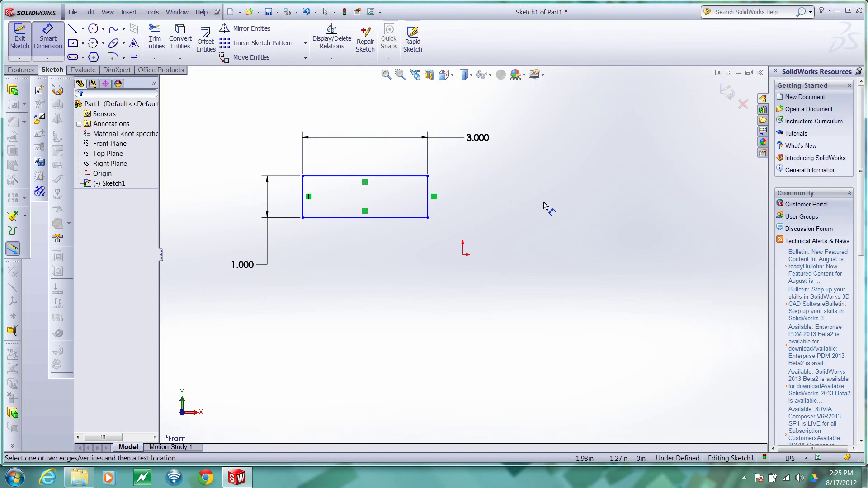
pyautogui.press('Escape')
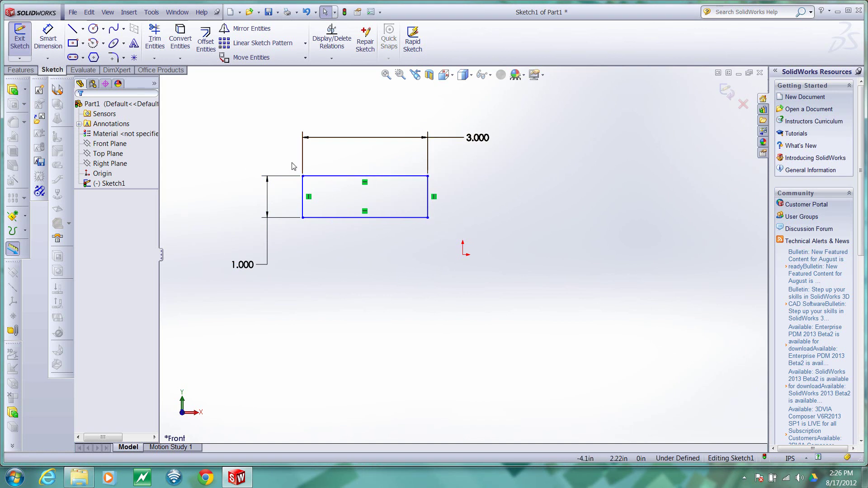
# Step: Move the rectangle and make its top-edge midpoint coincident with the Right Plane
pyautogui.moveTo(428, 218); pyautogui.dragTo(456, 319)
pyautogui.click(479, 345)
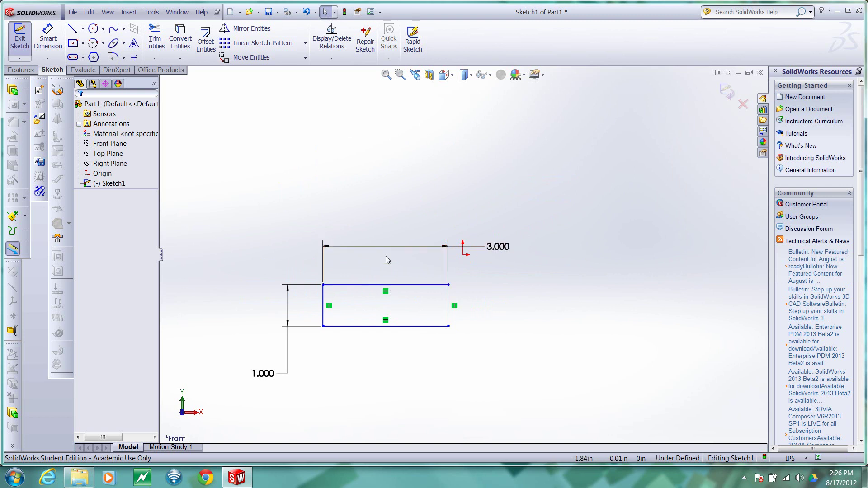
pyautogui.rightClick(387, 286)
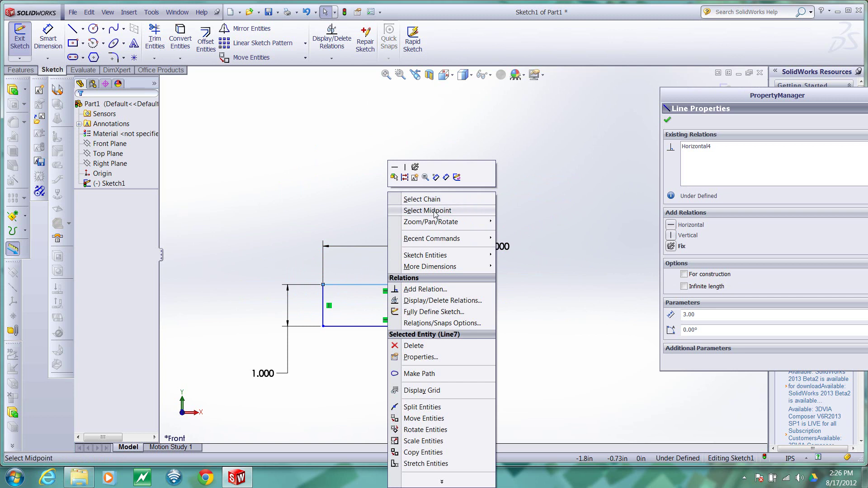
pyautogui.click(427, 211)
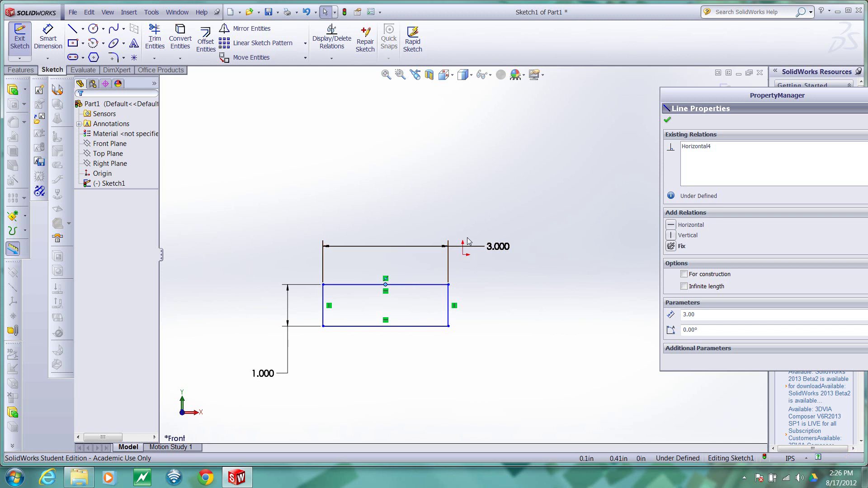
pyautogui.keyDown('ctrl'); pyautogui.click(100, 165); pyautogui.keyUp('ctrl')
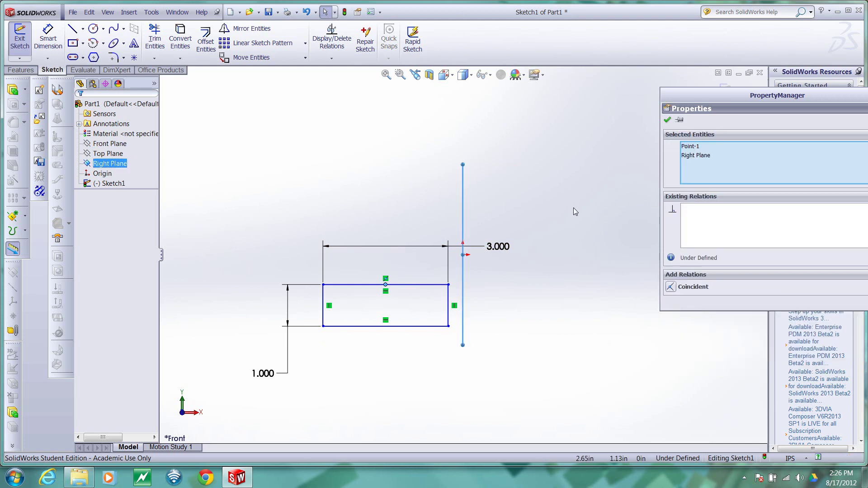
pyautogui.click(670, 287)
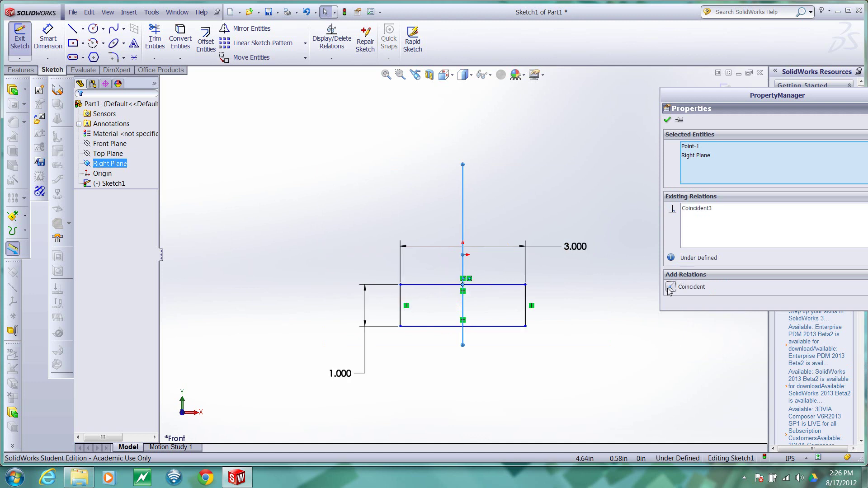
pyautogui.click(533, 316)
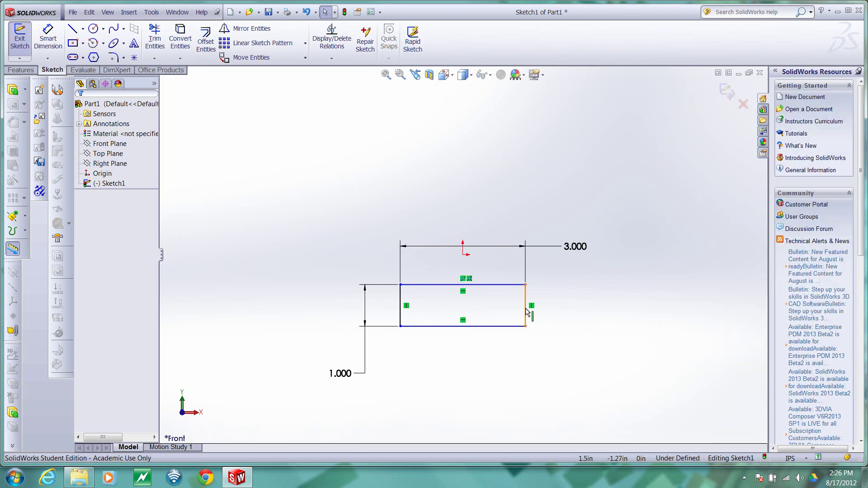
# Step: Make the right-edge midpoint coincident with the Top Plane, fully defining the sketch
pyautogui.rightClick(526, 311)
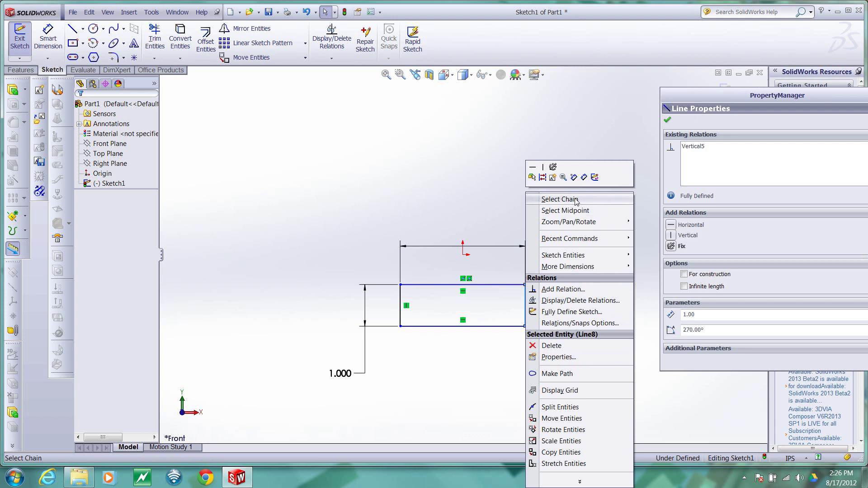
pyautogui.click(574, 211)
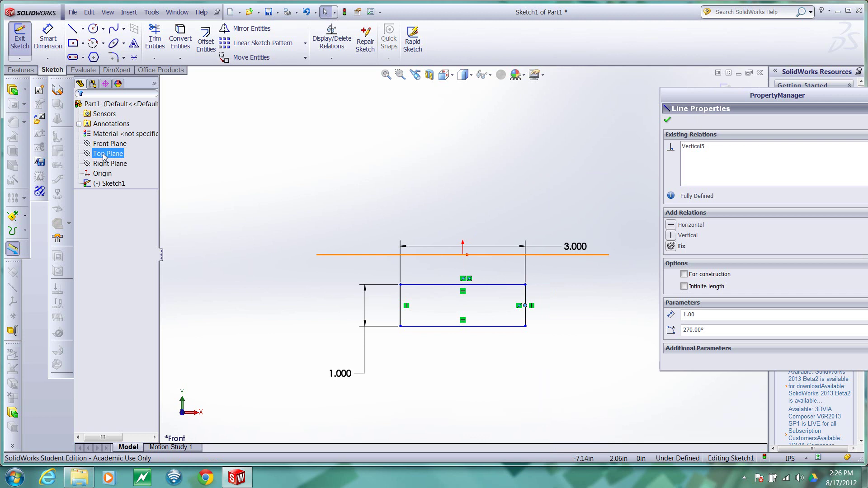
pyautogui.keyDown('ctrl'); pyautogui.click(103, 156); pyautogui.keyUp('ctrl')
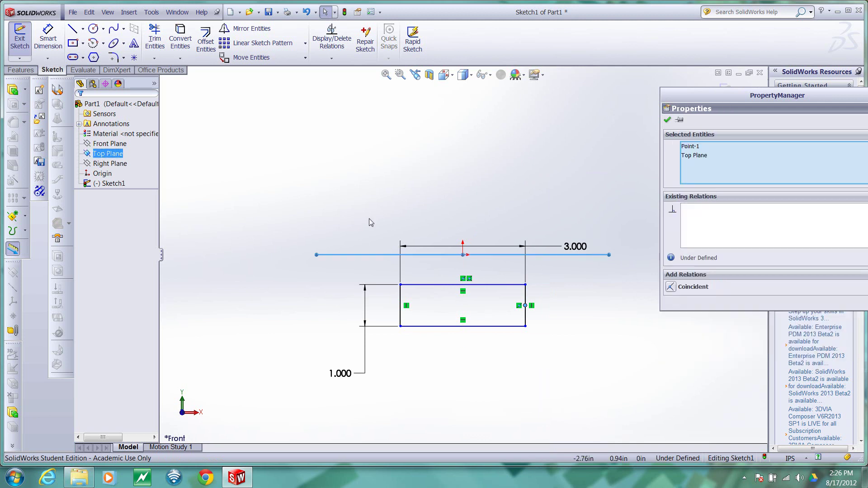
pyautogui.click(669, 287)
pyautogui.click(604, 329)
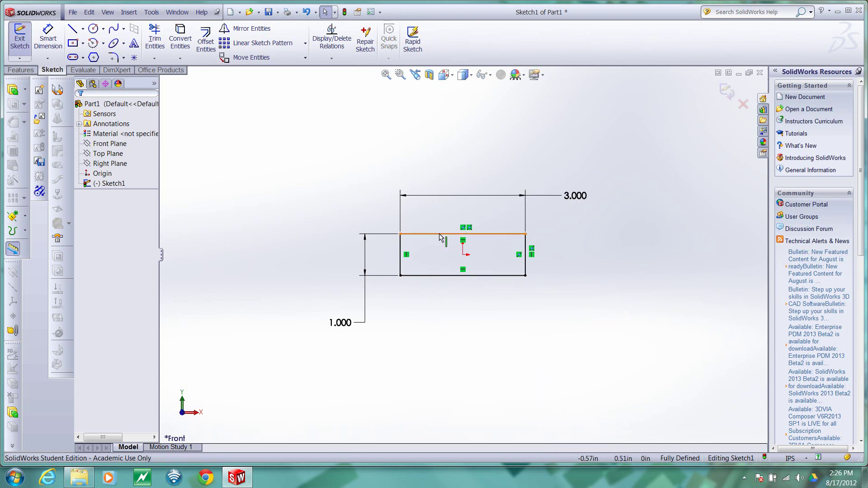
# Step: Change the rectangle's width dimension from 3.000 to 4 in
pyautogui.click(524, 274)
pyautogui.click(533, 305)
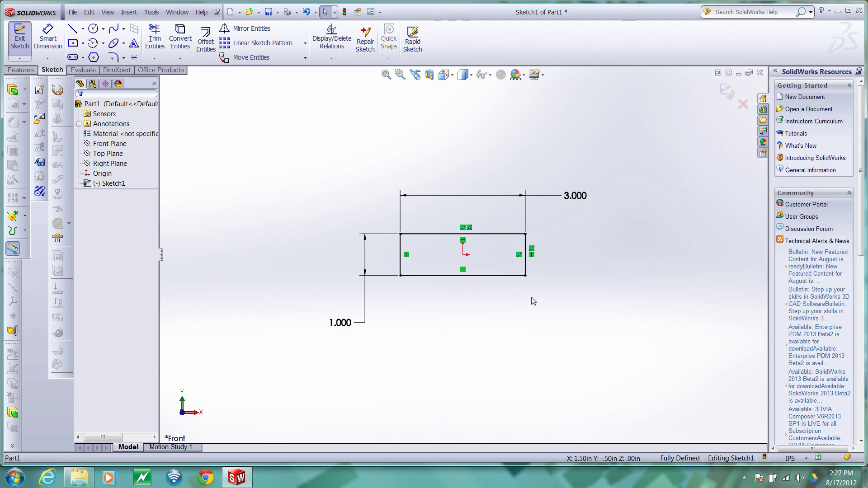
pyautogui.click(576, 198)
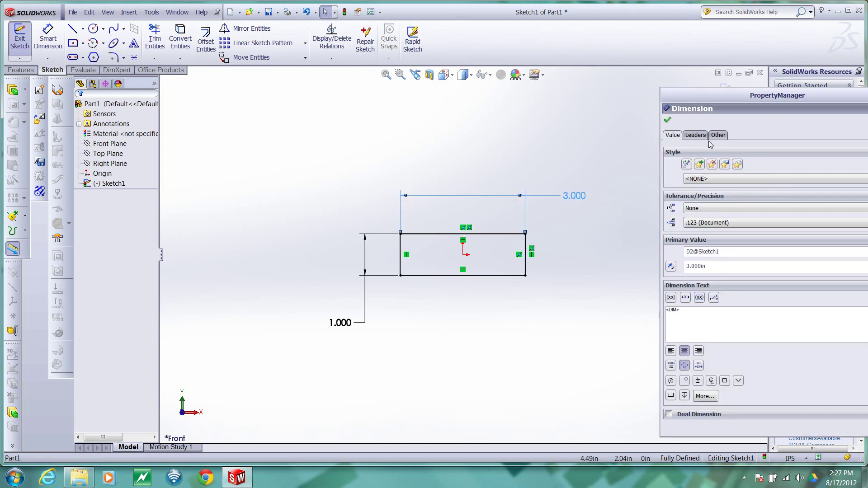
pyautogui.click(586, 204)
pyautogui.click(576, 199)
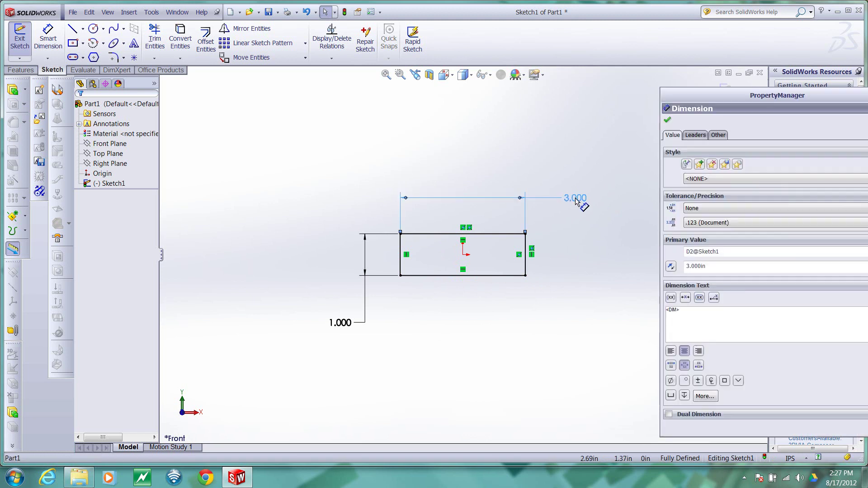
pyautogui.doubleClick(577, 199)
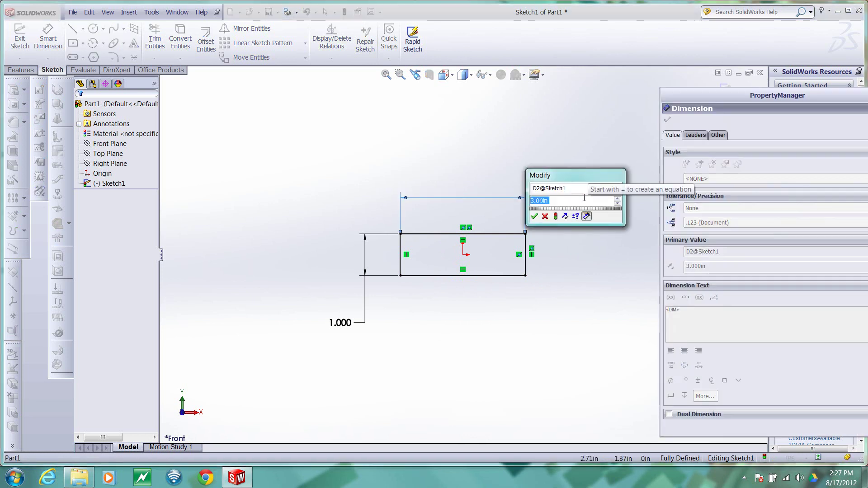
pyautogui.write('4')
pyautogui.press('Return')
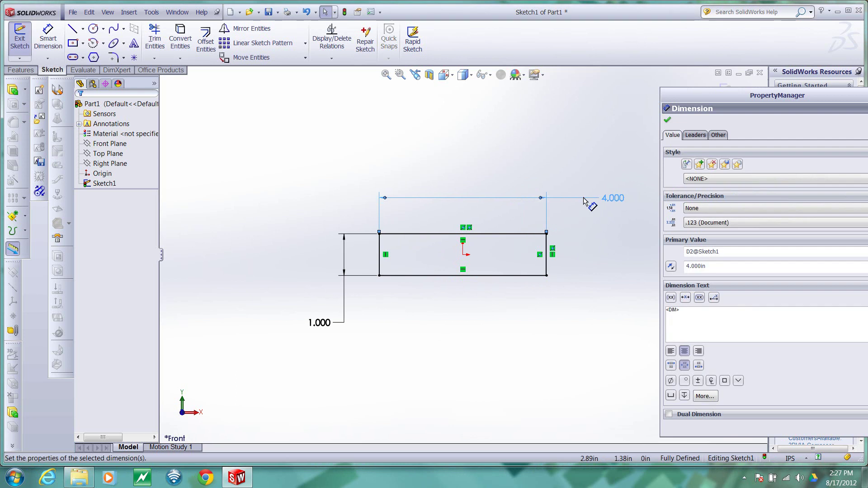
# Step: Change the height dimension from 1.000 to 2 in
pyautogui.click(319, 324)
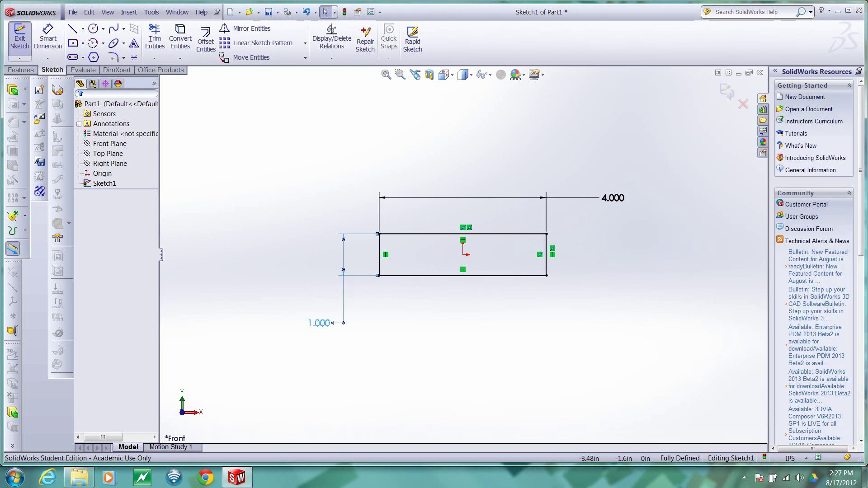
pyautogui.doubleClick(322, 324)
pyautogui.write('2')
pyautogui.press('Return')
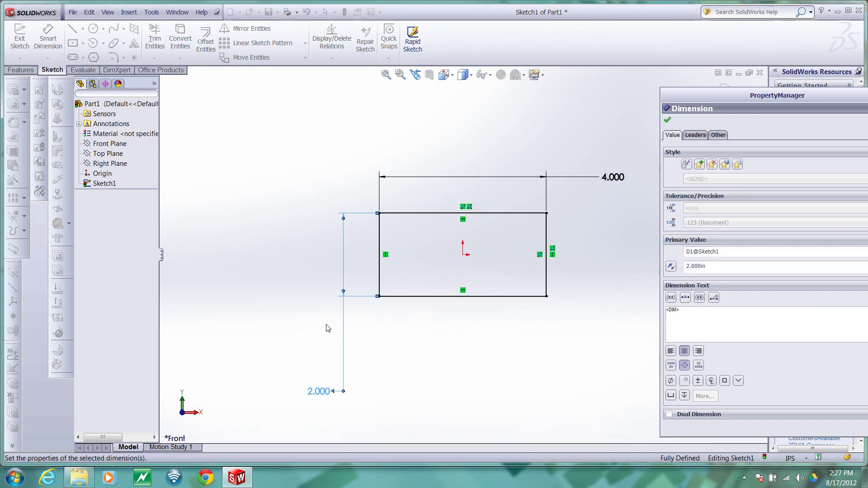
pyautogui.click(483, 339)
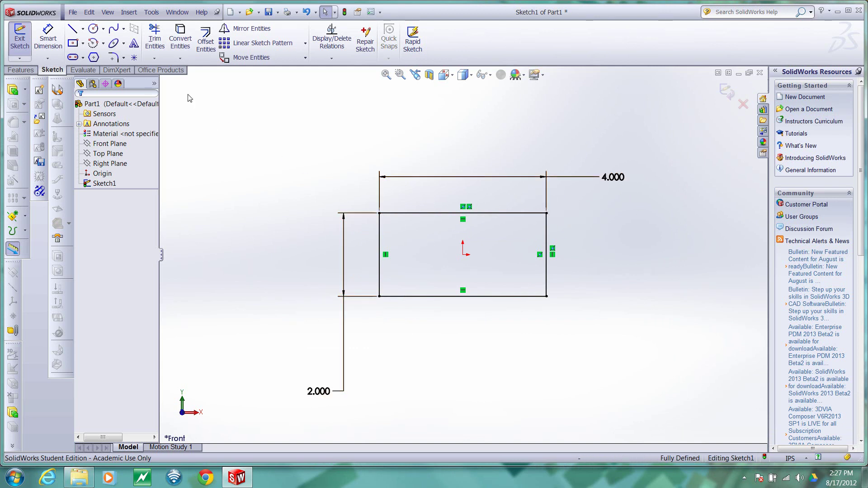
# Step: Draw four small circles near the rectangle's four corners
pyautogui.click(92, 30)
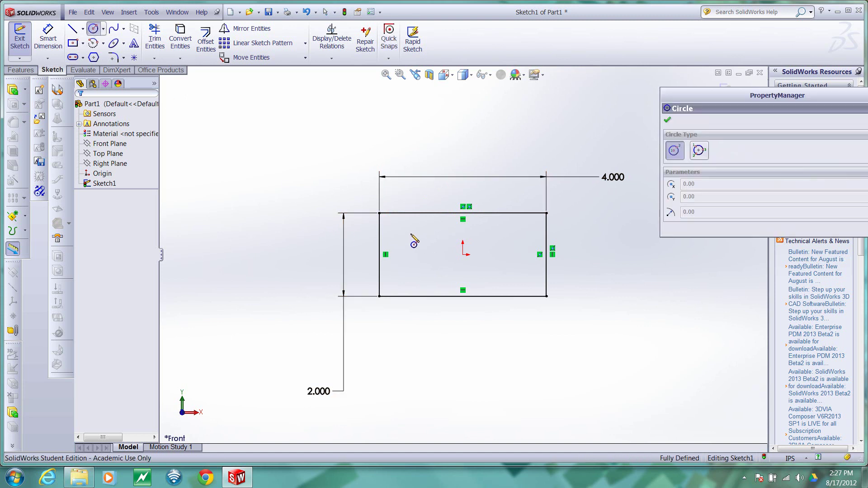
pyautogui.moveTo(403, 233); pyautogui.dragTo(415, 233)
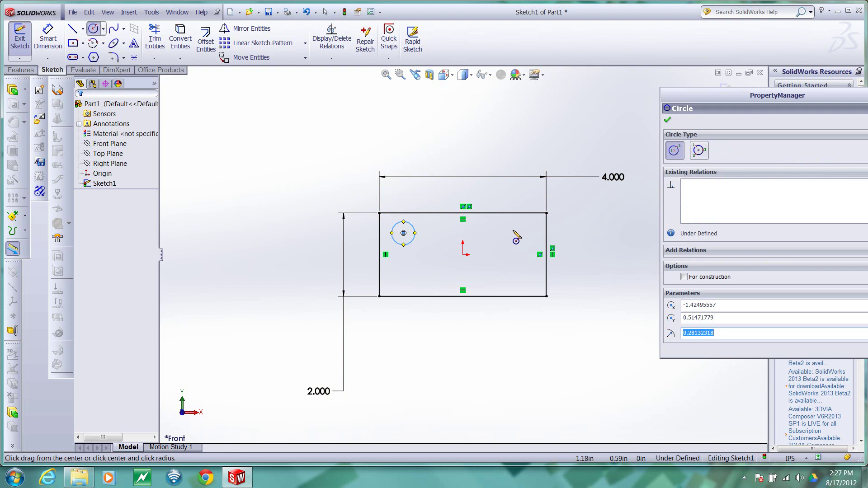
pyautogui.moveTo(514, 233); pyautogui.dragTo(522, 240)
pyautogui.moveTo(514, 276); pyautogui.dragTo(523, 284)
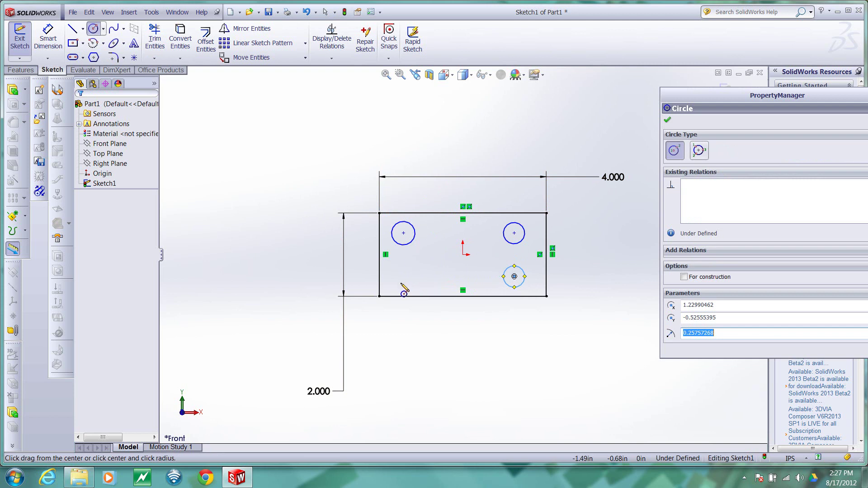
pyautogui.moveTo(404, 280); pyautogui.dragTo(412, 282)
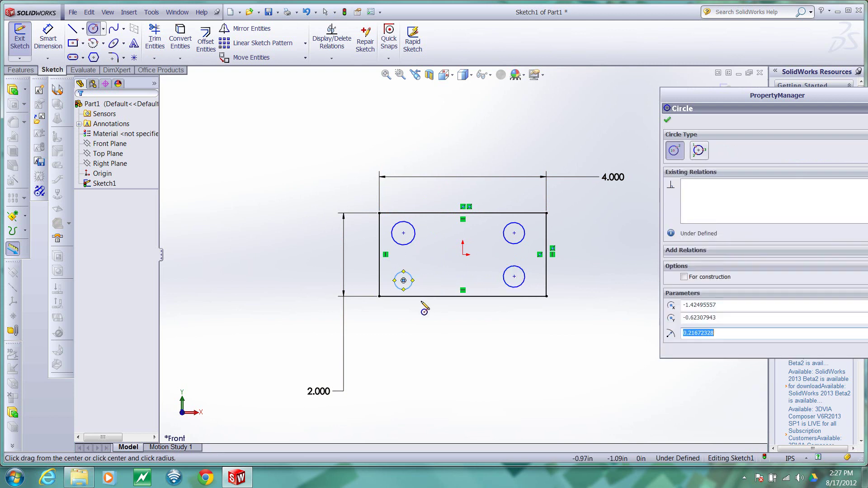
pyautogui.press('Escape')
# Step: Select all four circles and add an Equal relation so they share one size
pyautogui.click(510, 287)
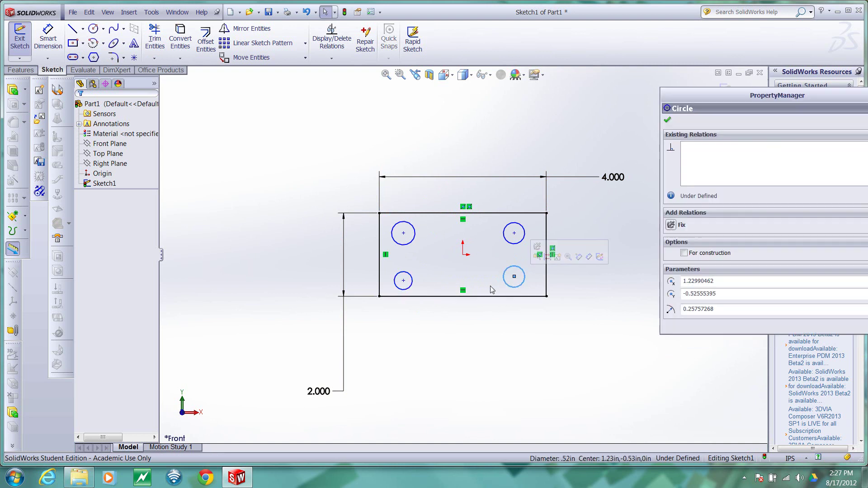
pyautogui.keyDown('ctrl'); pyautogui.click(411, 286); pyautogui.keyUp('ctrl')
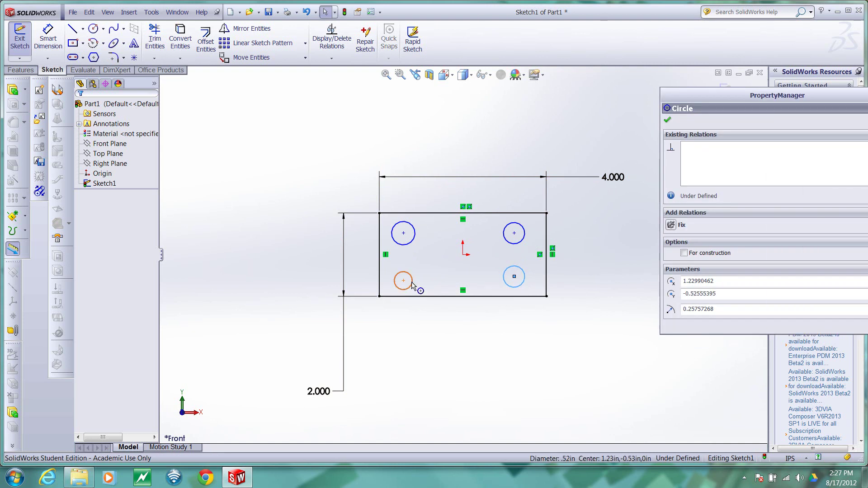
pyautogui.keyDown('ctrl'); pyautogui.click(413, 237); pyautogui.keyUp('ctrl')
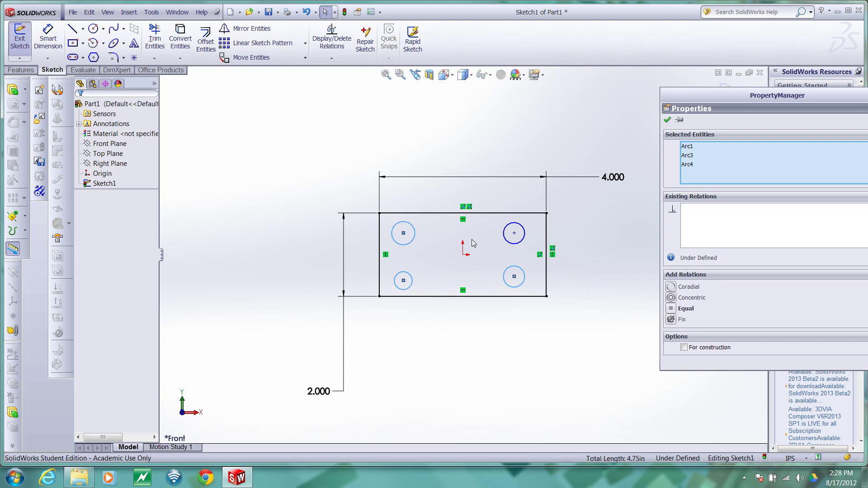
pyautogui.keyDown('ctrl'); pyautogui.click(523, 242); pyautogui.keyUp('ctrl')
pyautogui.click(671, 309)
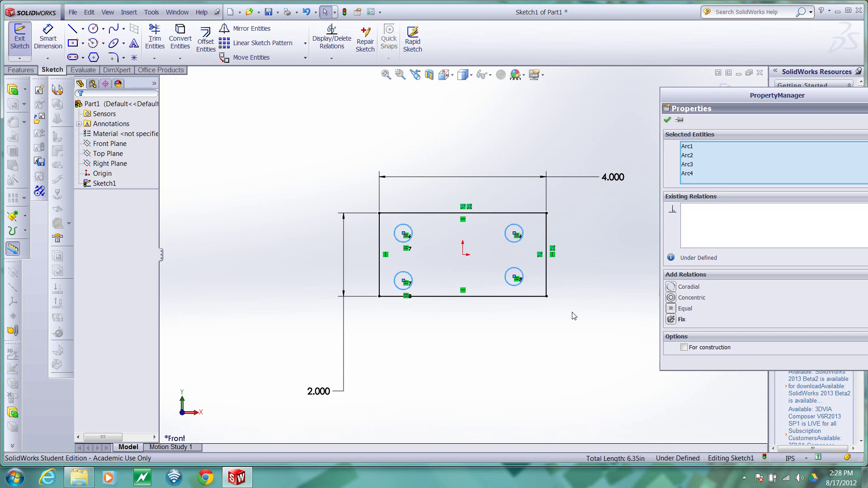
pyautogui.press('Escape')
pyautogui.click(48, 39)
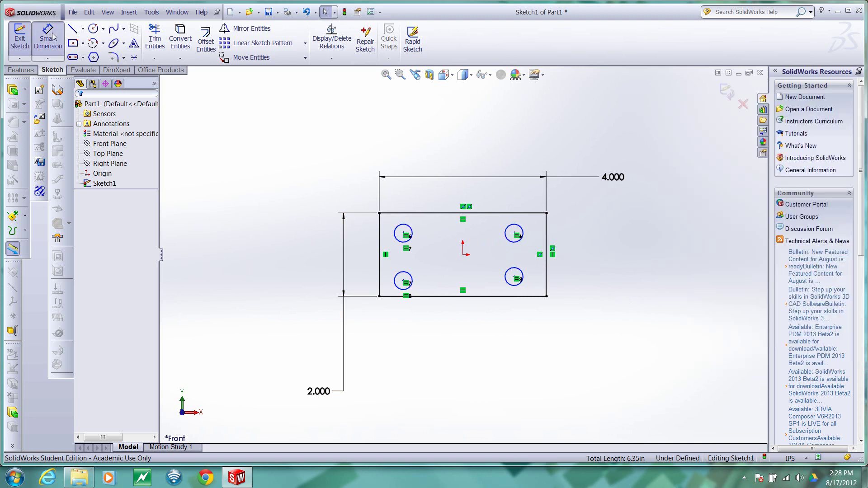
# Step: Dimension the lower-right circle's diameter to 0.375 in
pyautogui.click(521, 272)
pyautogui.click(592, 344)
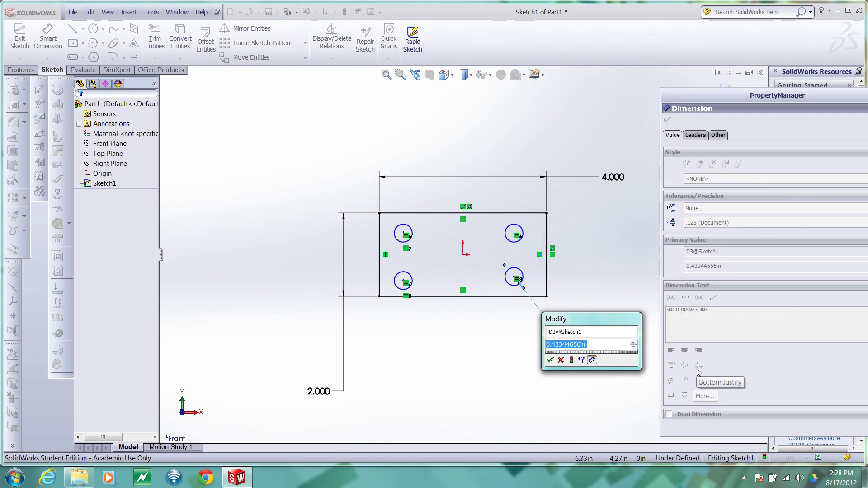
pyautogui.write('.25')
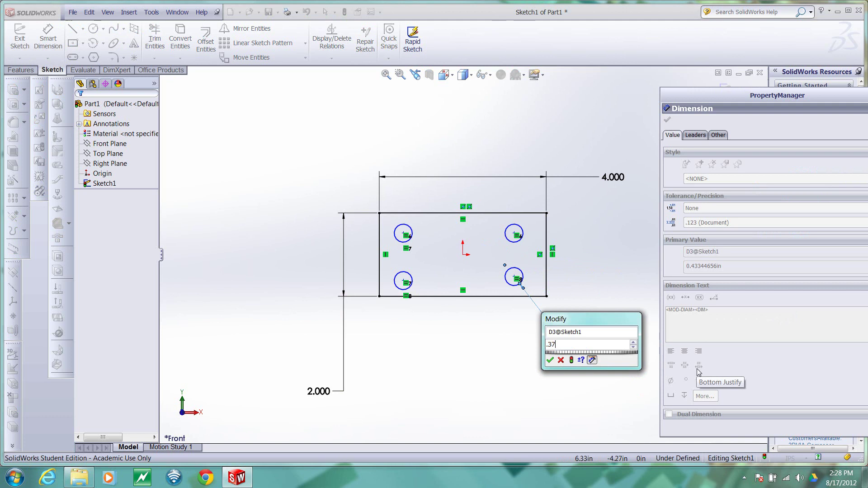
pyautogui.press('Return')
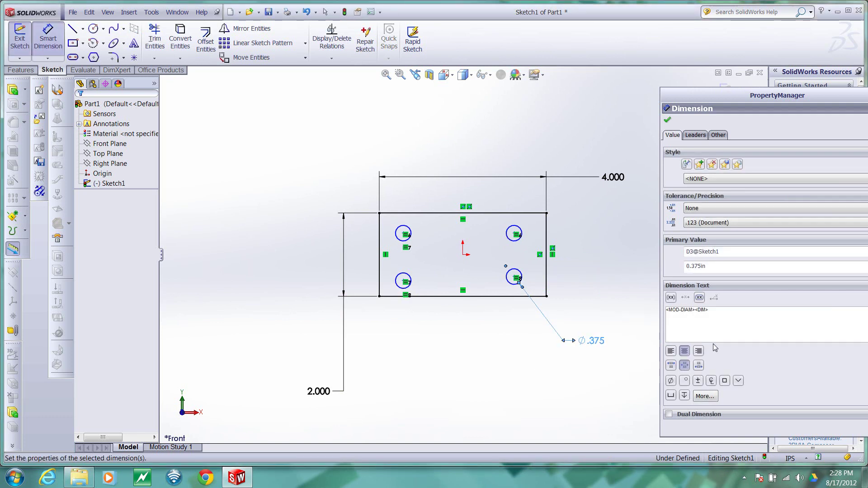
pyautogui.click(496, 330)
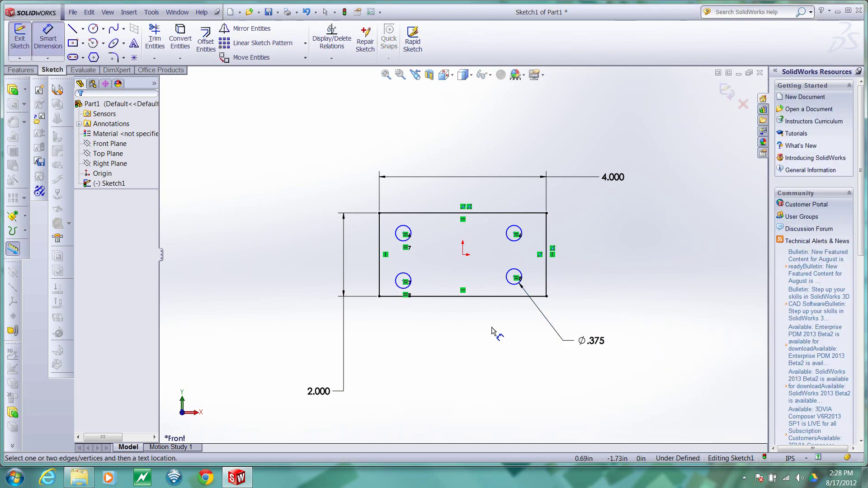
pyautogui.press('Escape')
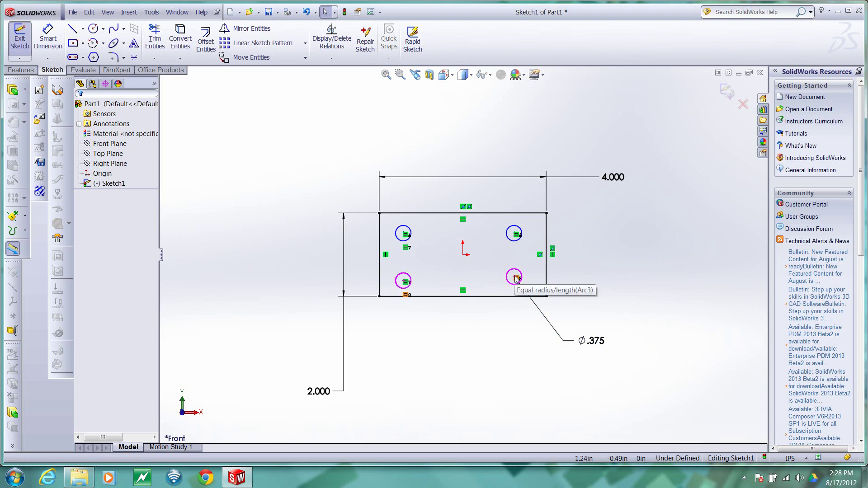
# Step: Align the two lower hole centres with a Horizontal relation
pyautogui.click(517, 279)
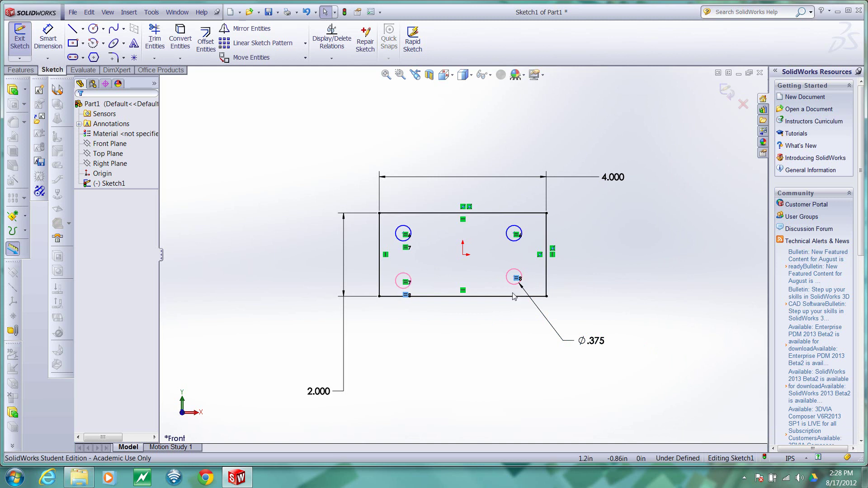
pyautogui.click(404, 280)
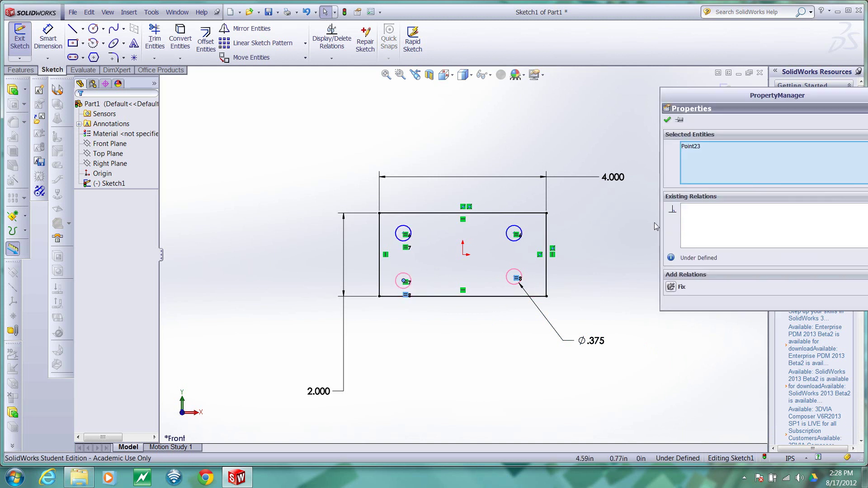
pyautogui.click(563, 251)
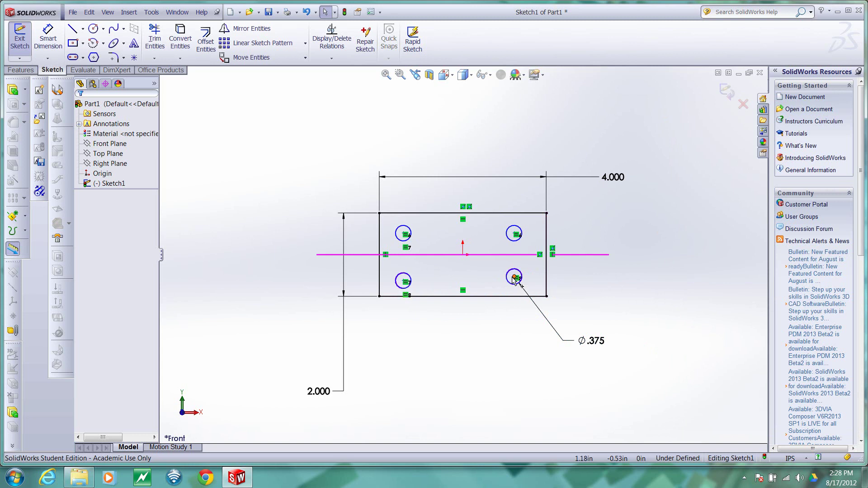
pyautogui.click(513, 277)
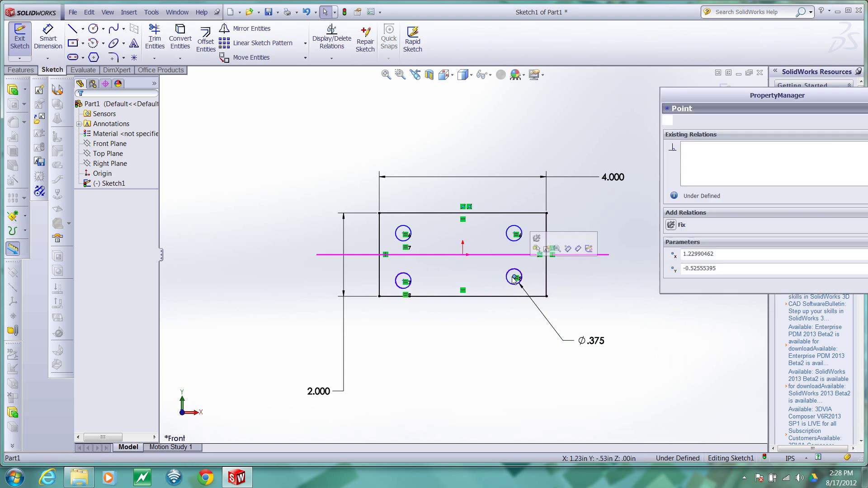
pyautogui.keyDown('ctrl'); pyautogui.click(406, 281); pyautogui.keyUp('ctrl')
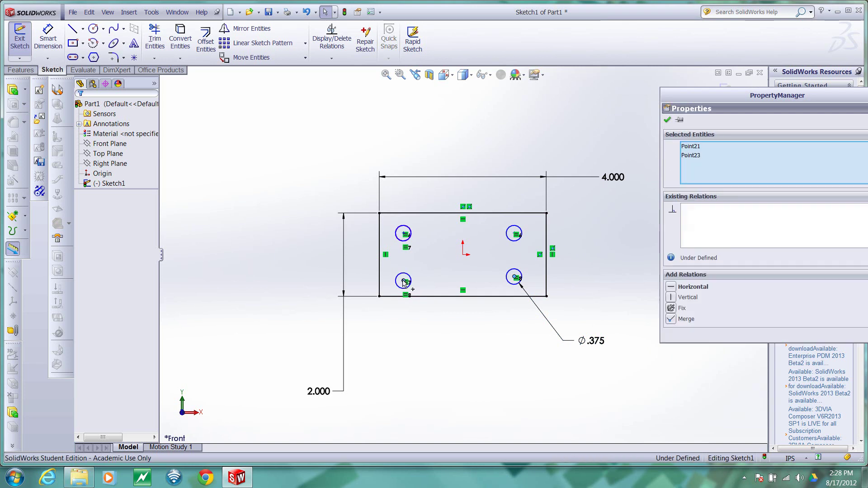
pyautogui.click(671, 288)
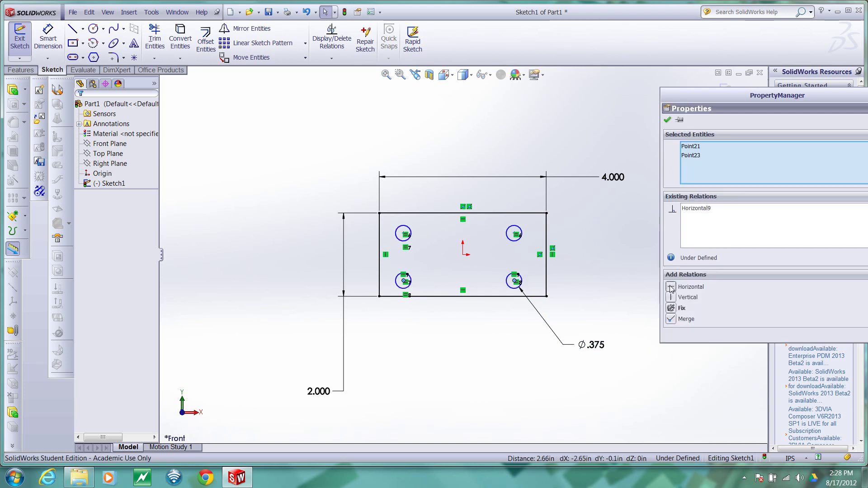
pyautogui.press('Escape')
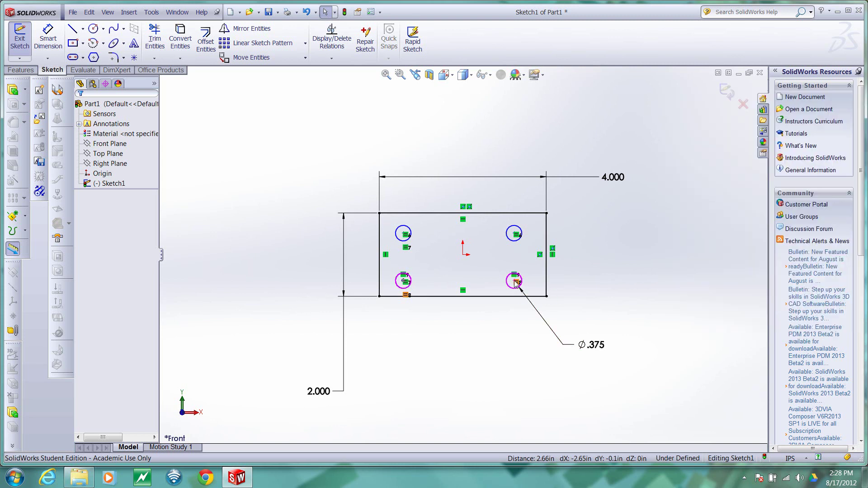
# Step: Align the right pair and the left pair of hole centres with Vertical relations
pyautogui.click(514, 280)
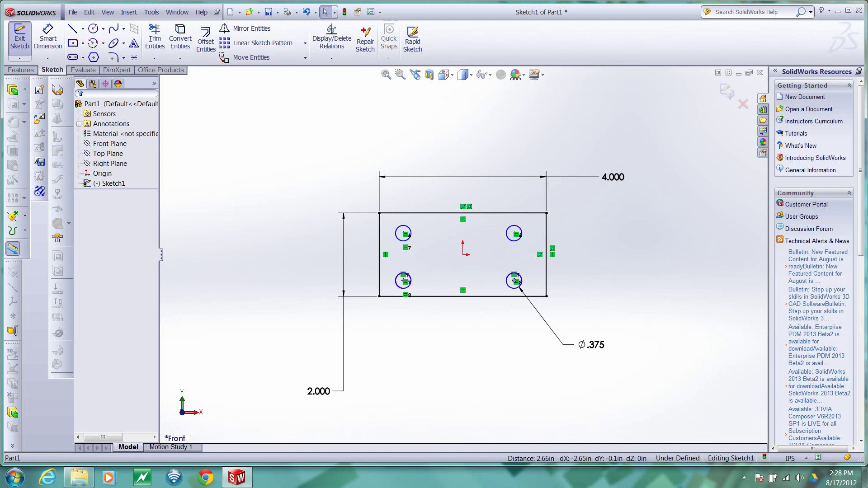
pyautogui.keyDown('ctrl'); pyautogui.click(513, 235); pyautogui.keyUp('ctrl')
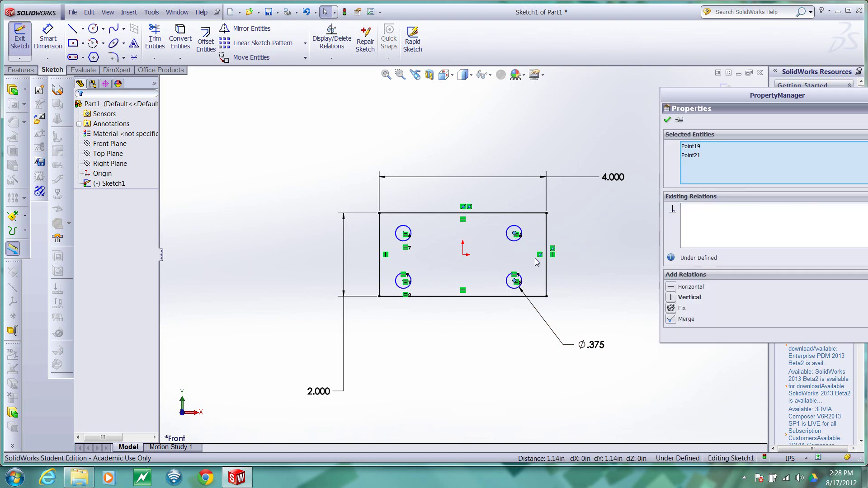
pyautogui.click(671, 297)
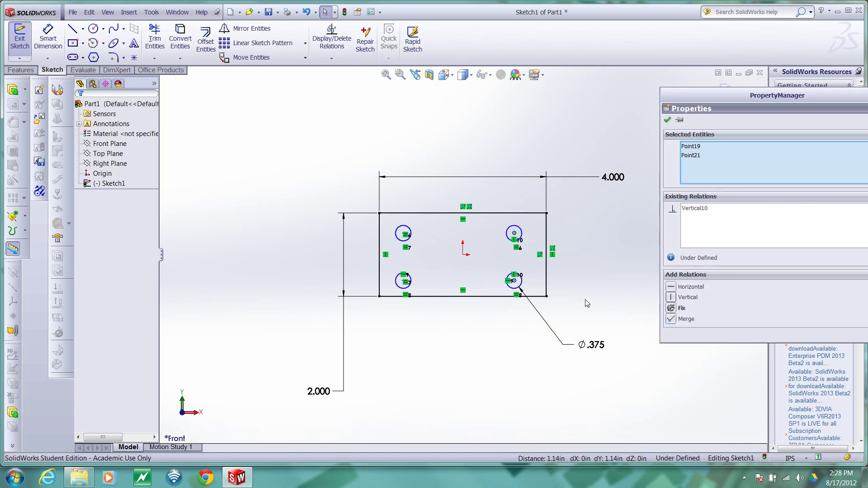
pyautogui.click(403, 234)
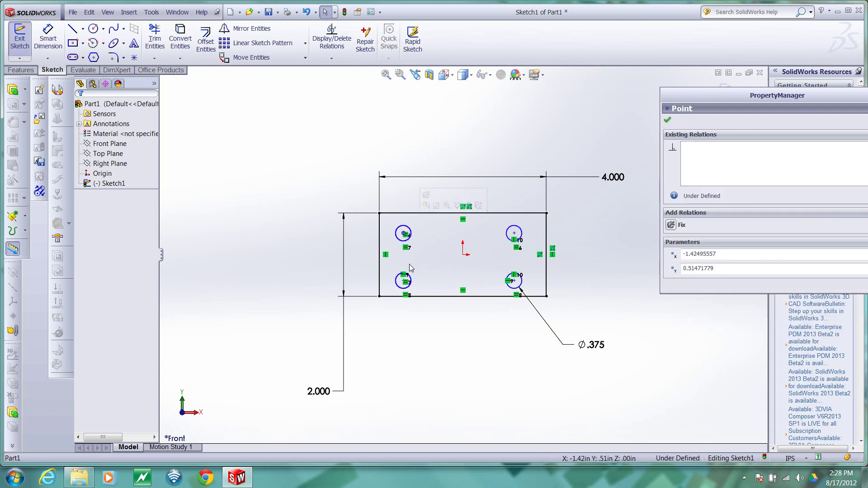
pyautogui.click(403, 281)
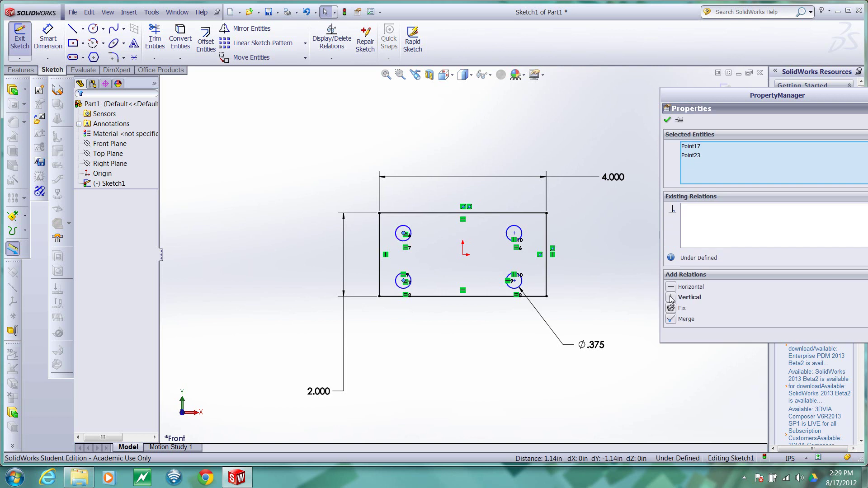
pyautogui.click(671, 297)
pyautogui.click(612, 283)
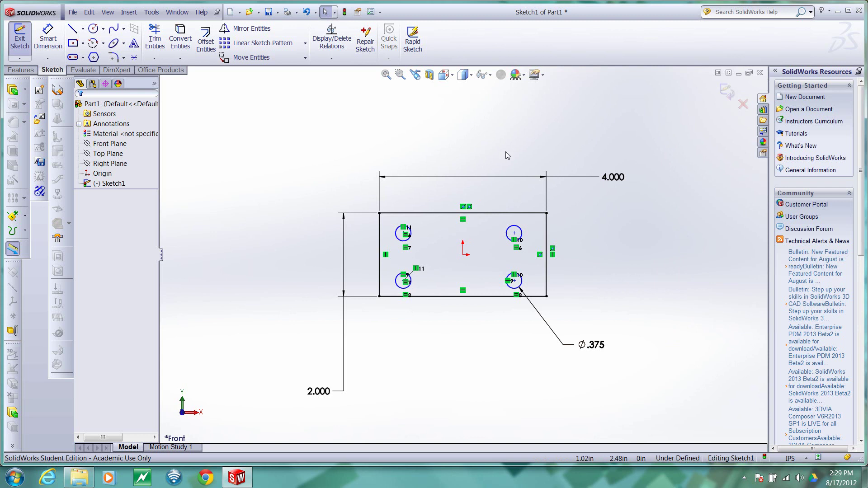
# Step: Change the rectangle's 2.000 height dimension to 3 in and move it beside the left edge
pyautogui.doubleClick(321, 392)
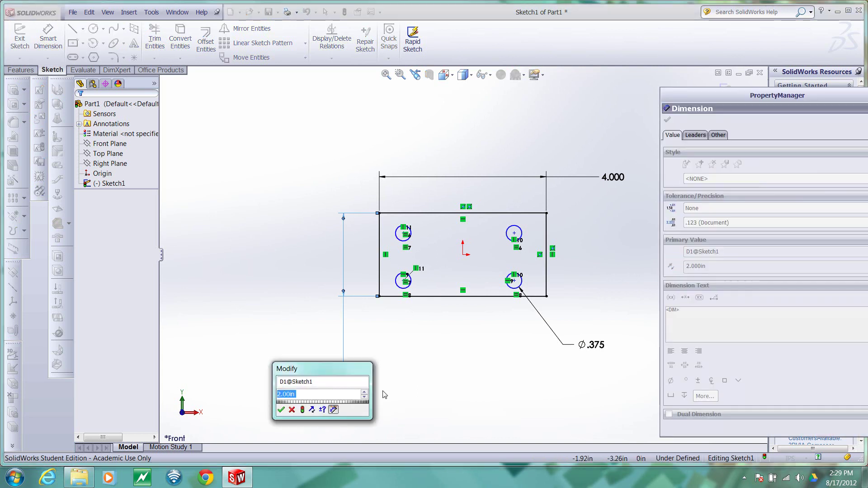
pyautogui.write('3')
pyautogui.press('Return')
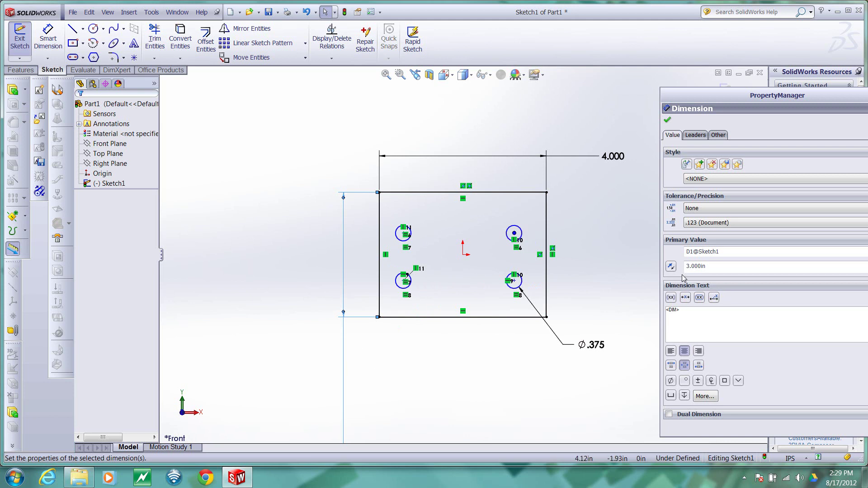
pyautogui.click(475, 354)
pyautogui.scroll(-2, 479, 356)
pyautogui.scroll(3, 478, 355)
pyautogui.moveTo(388, 357); pyautogui.dragTo(388, 228)
pyautogui.click(464, 302)
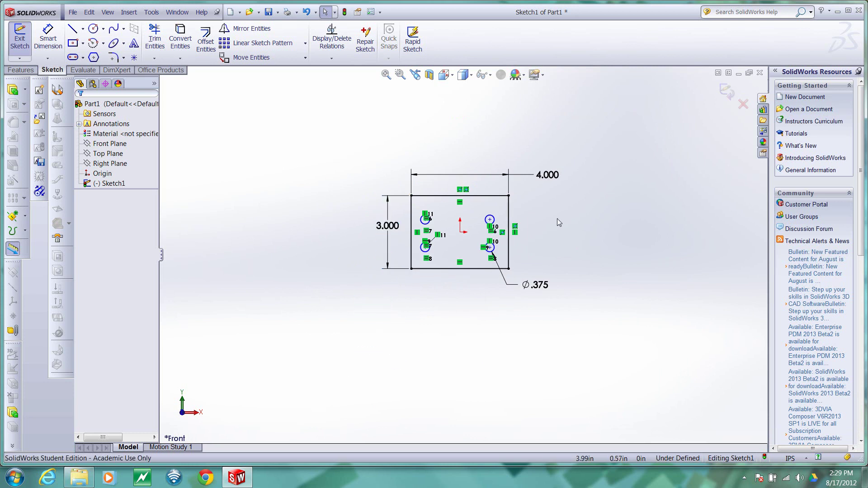
pyautogui.scroll(-5, 540, 226)
pyautogui.scroll(2, 326, 262)
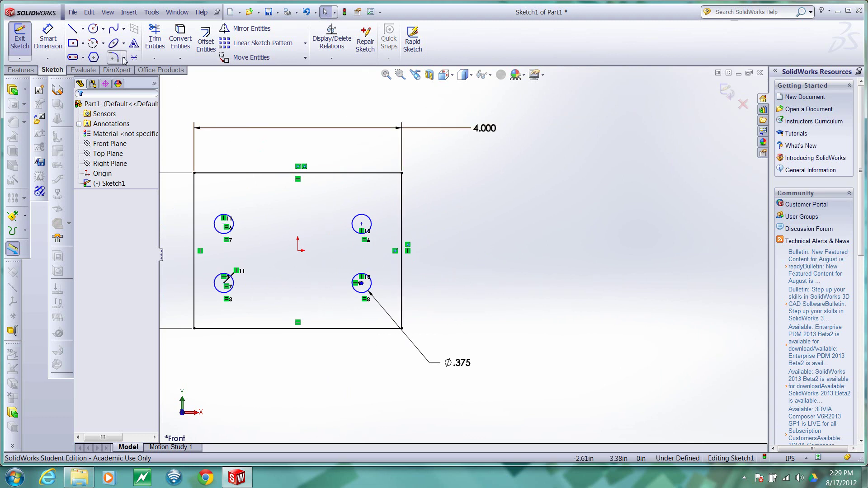
# Step: Draw a closed construction-line rectangle through the four hole centres
pyautogui.click(73, 30)
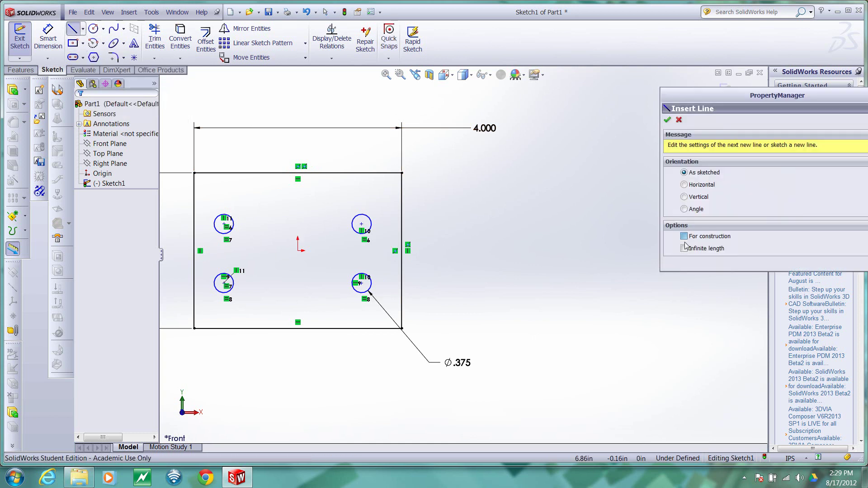
pyautogui.click(224, 223)
pyautogui.press('Escape')
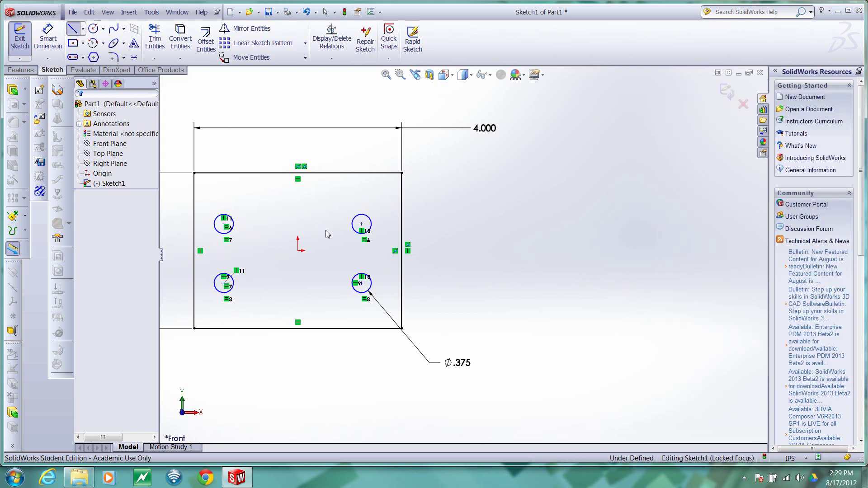
pyautogui.click(72, 31)
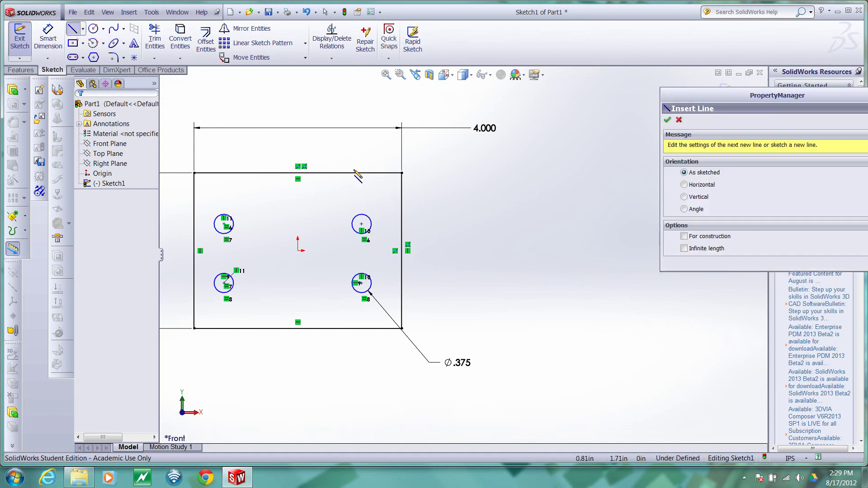
pyautogui.click(684, 237)
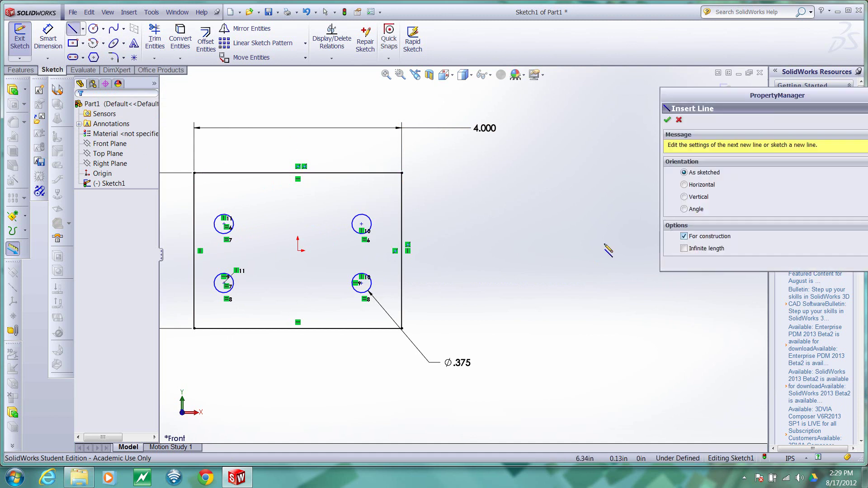
pyautogui.click(224, 223)
pyautogui.click(361, 224)
pyautogui.click(361, 283)
pyautogui.click(224, 282)
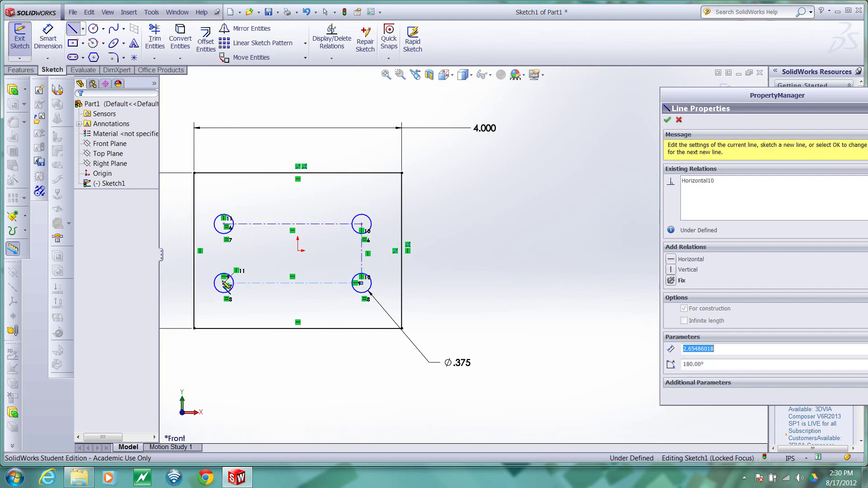
pyautogui.click(225, 223)
pyautogui.press('Escape')
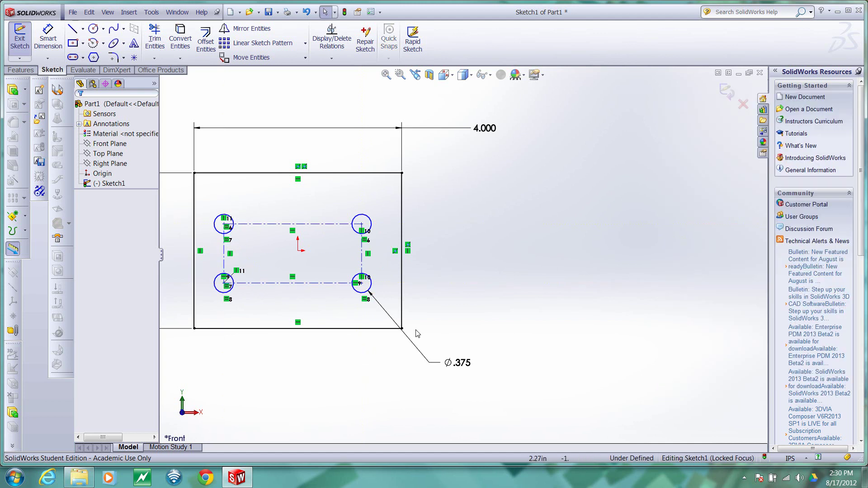
# Step: Align the top construction line's midpoint vertically with the origin
pyautogui.rightClick(294, 228)
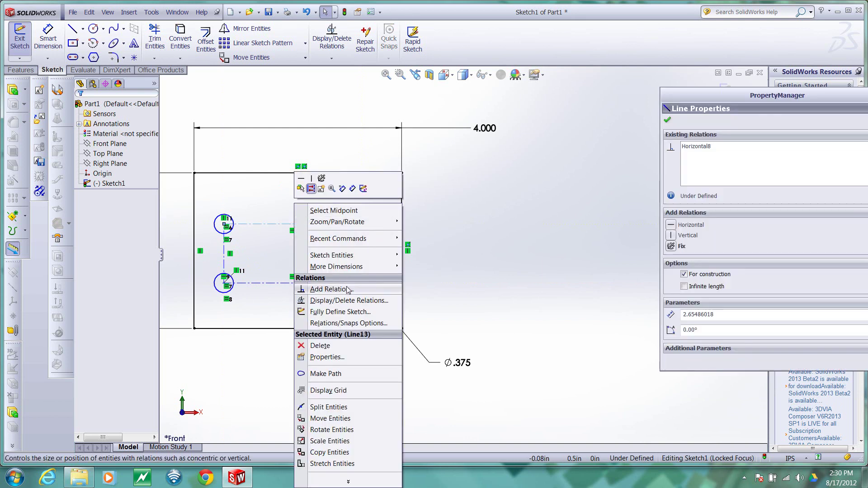
pyautogui.click(335, 210)
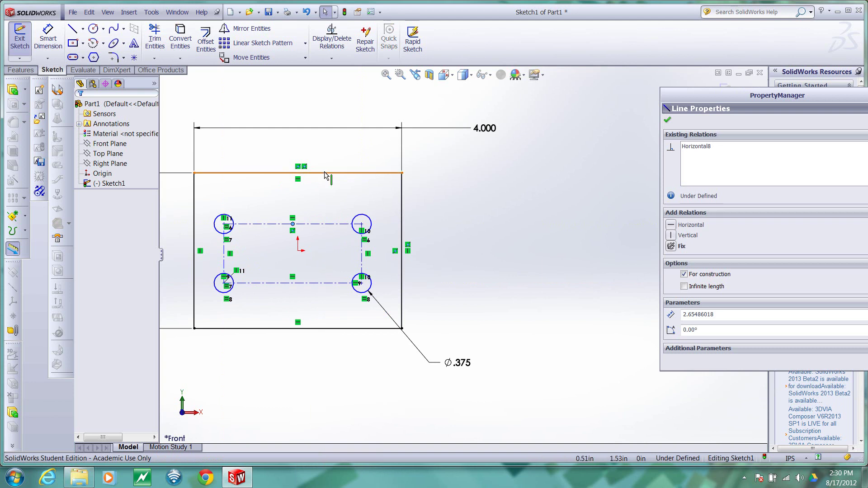
pyautogui.click(297, 251)
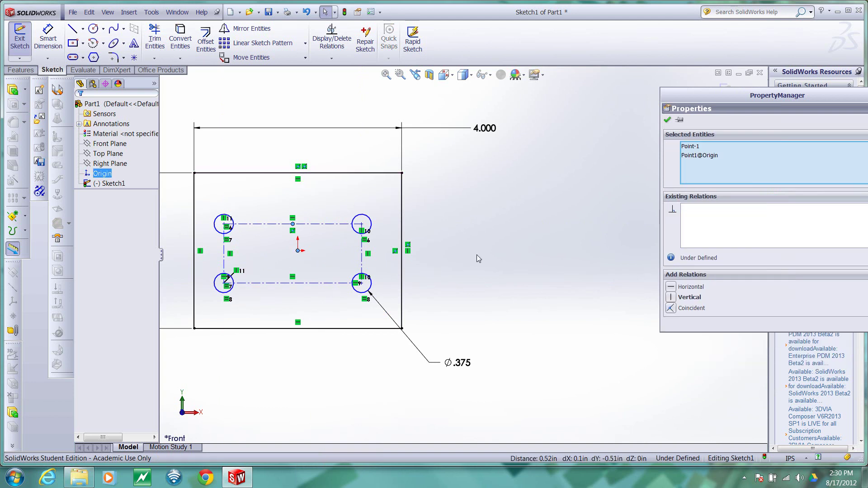
pyautogui.click(671, 298)
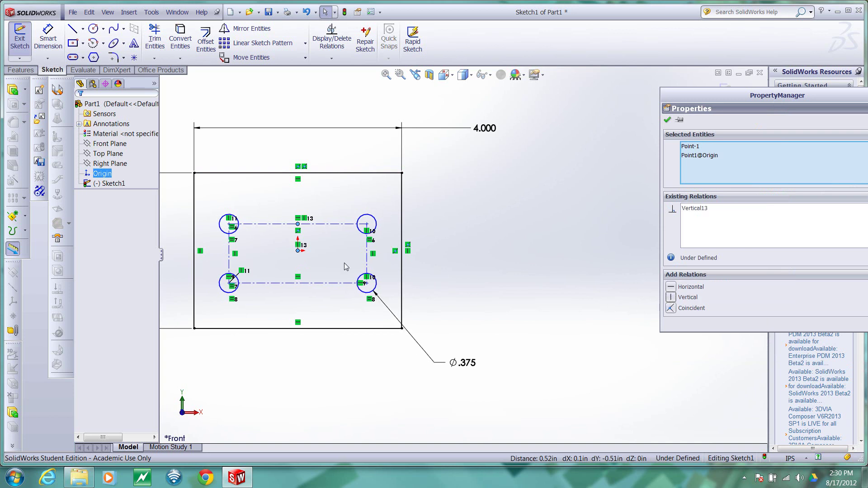
pyautogui.press('Escape')
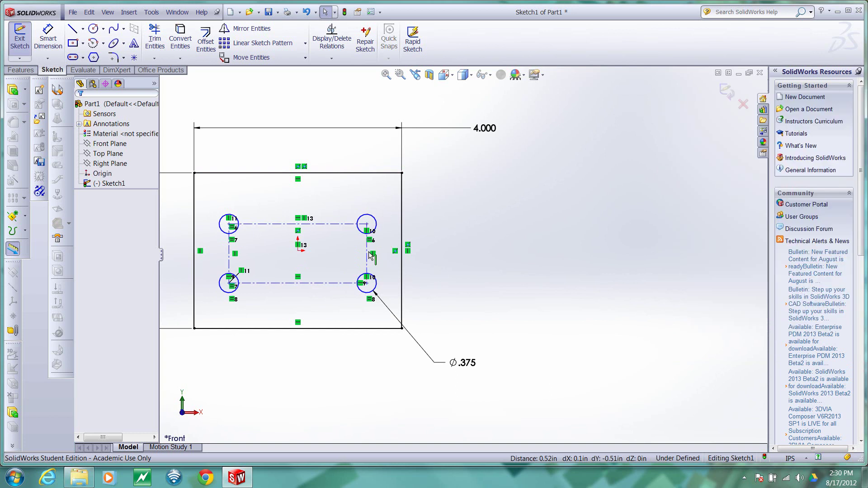
# Step: Align the right construction line's midpoint horizontally with the origin
pyautogui.rightClick(368, 254)
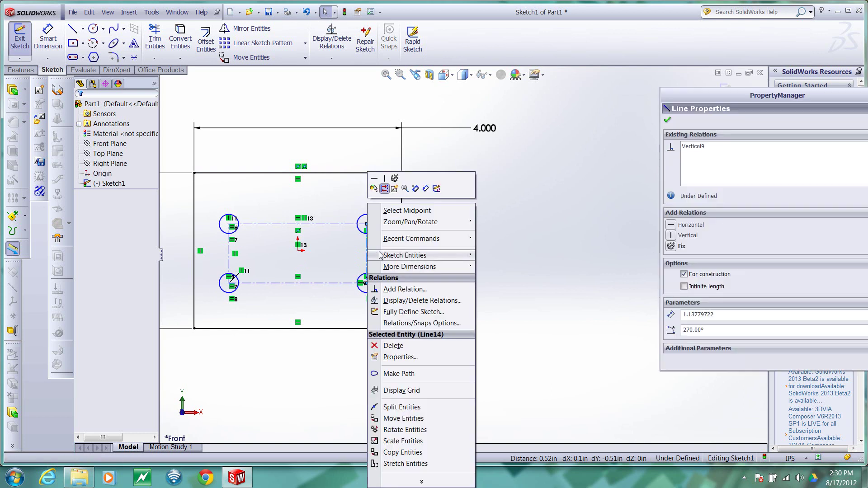
pyautogui.press('Escape')
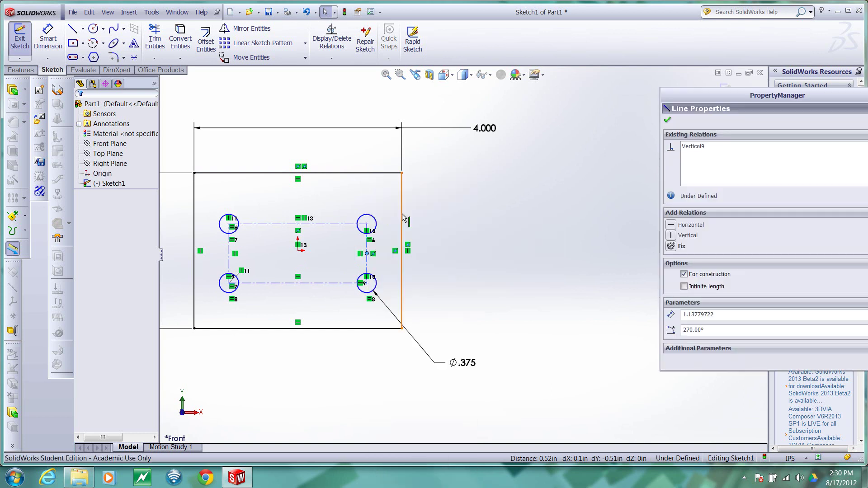
pyautogui.click(298, 252)
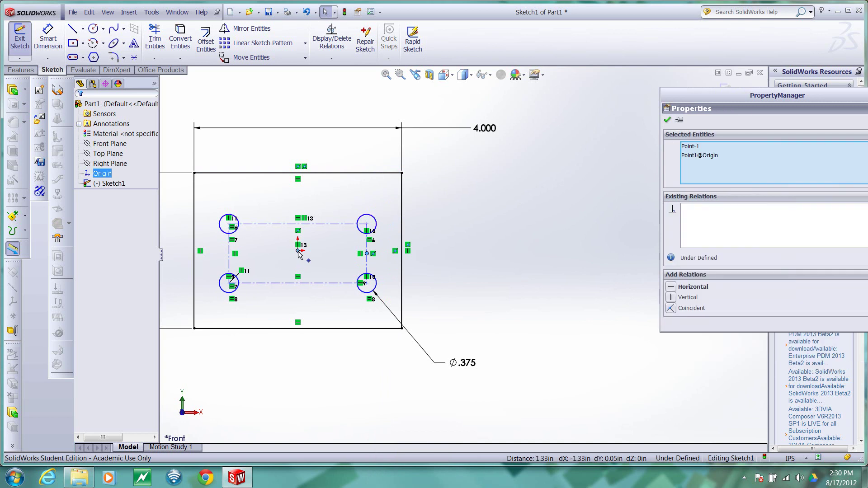
pyautogui.click(671, 288)
pyautogui.click(513, 262)
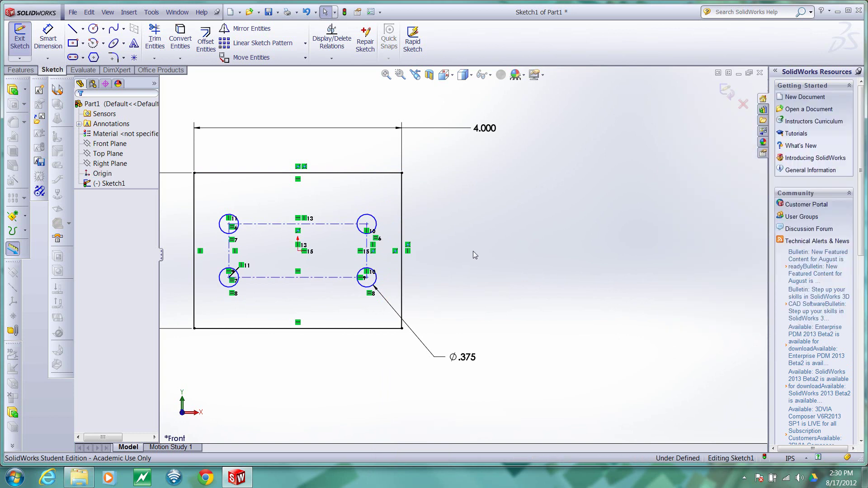
# Step: Dimension the right construction line to set the vertical hole spacing at 1.250 in
pyautogui.click(48, 39)
pyautogui.click(367, 264)
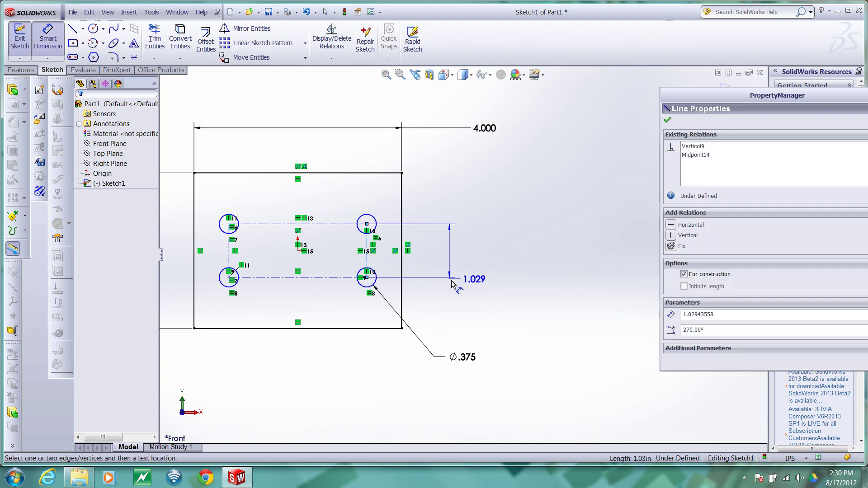
pyautogui.click(454, 301)
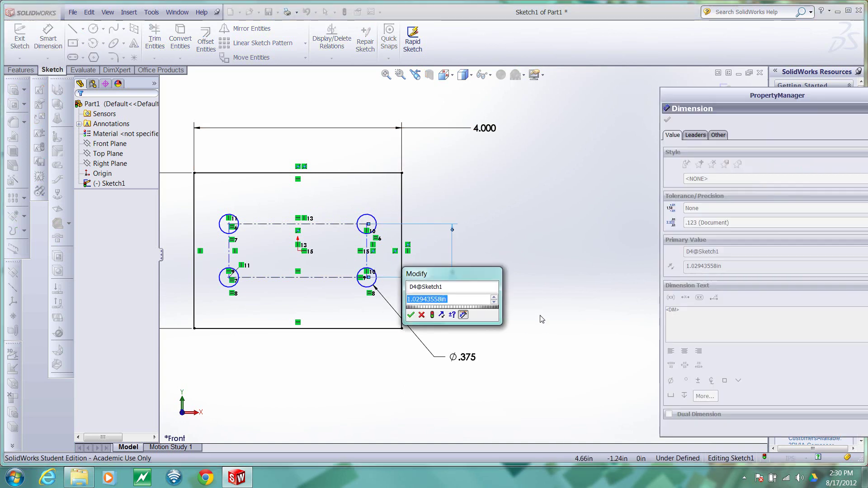
pyautogui.press('Return')
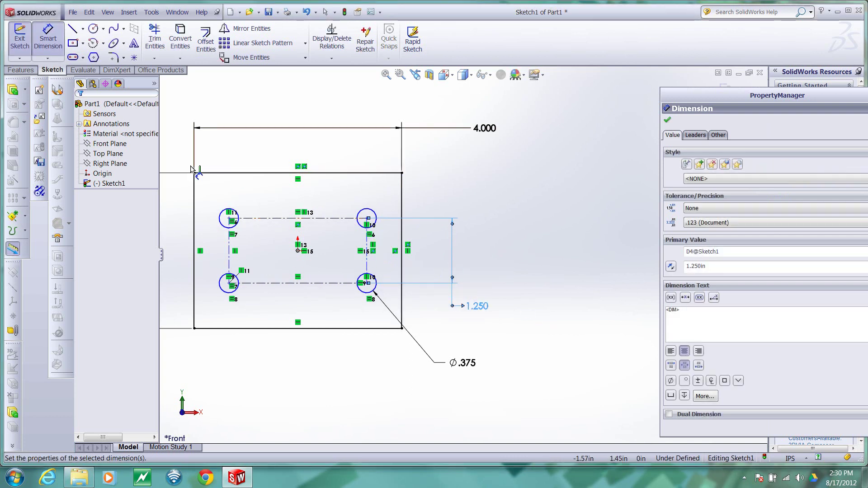
pyautogui.click(49, 40)
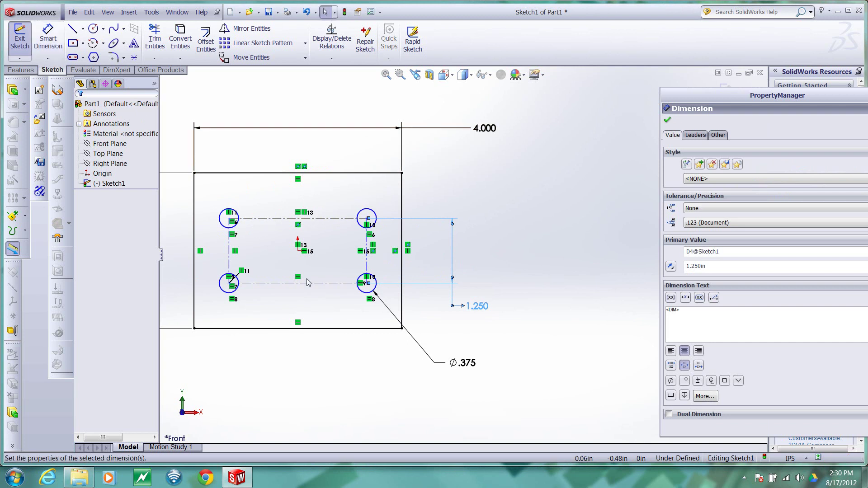
# Step: Dimension the bottom construction line to 2.5 in and zoom to fit the sketch
pyautogui.click(329, 288)
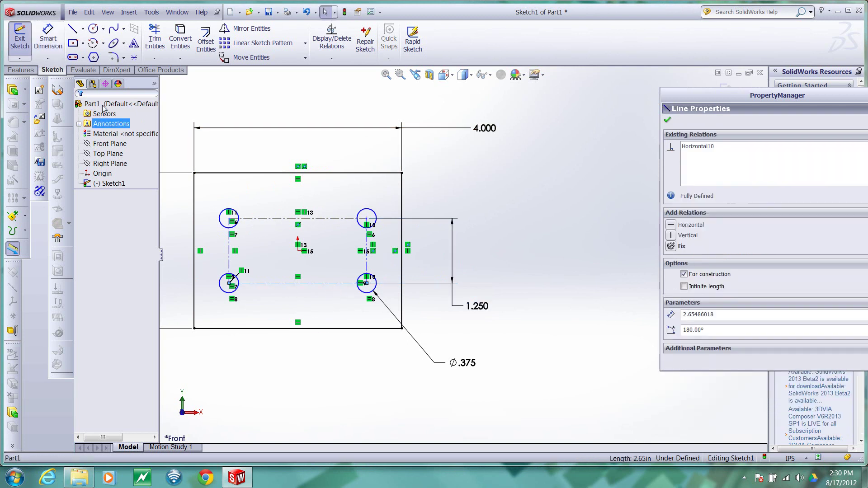
pyautogui.click(314, 353)
pyautogui.click(57, 40)
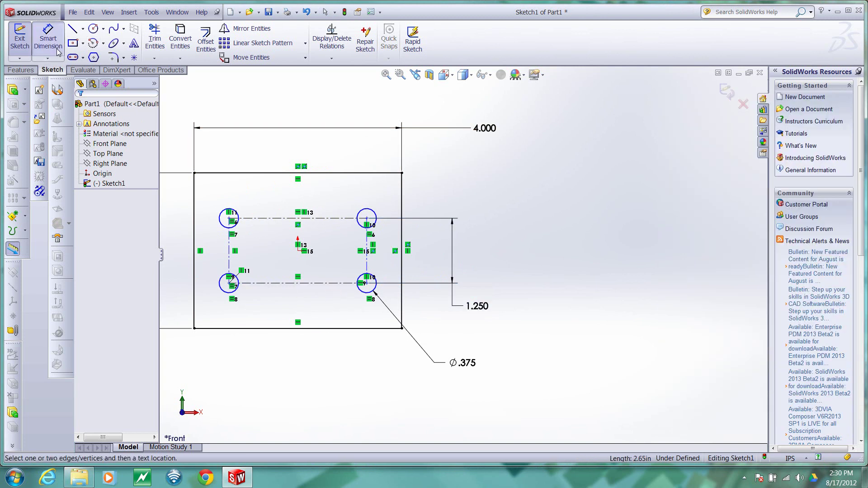
pyautogui.click(324, 292)
pyautogui.click(298, 372)
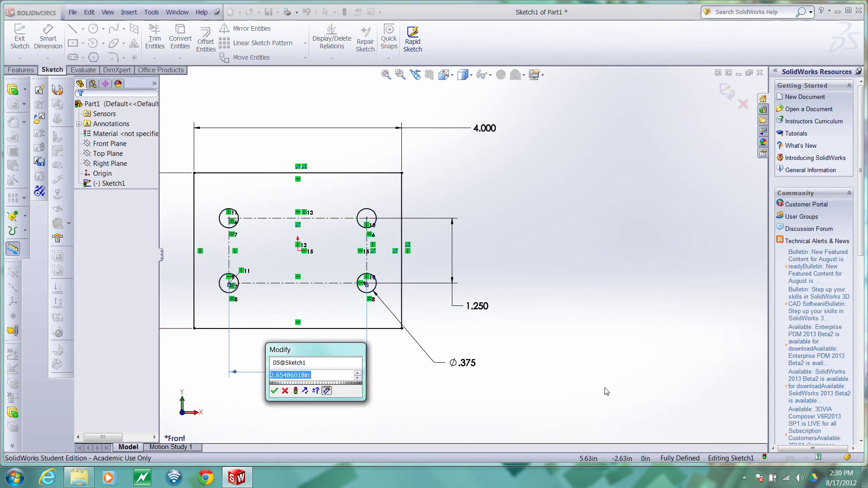
pyautogui.write('2.5')
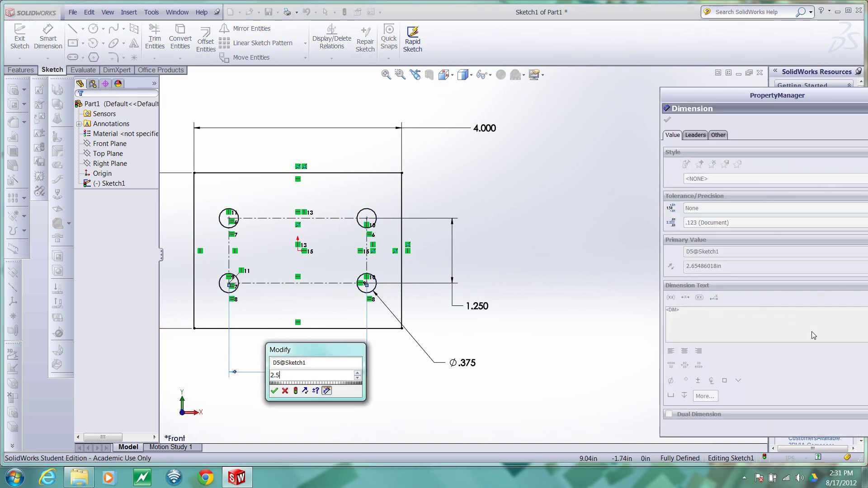
pyautogui.press('Return')
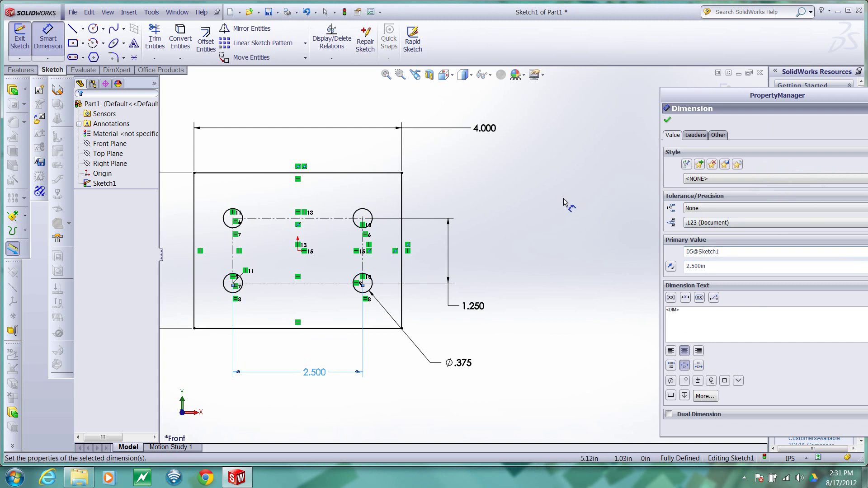
pyautogui.press('Escape')
pyautogui.press('Escape')
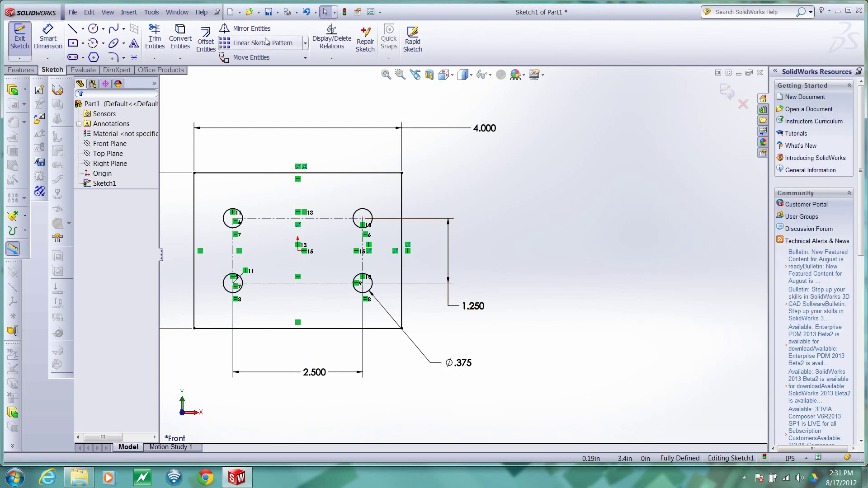
pyautogui.click(385, 74)
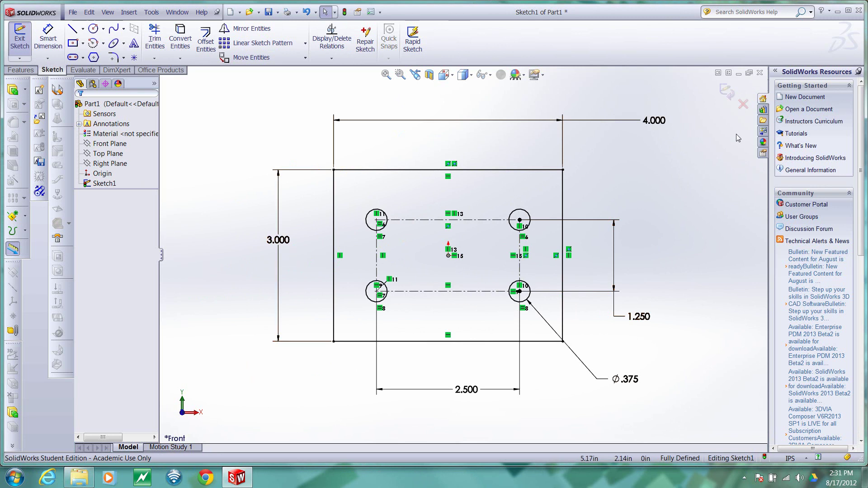
# Step: Change the plate width dimension from 4.000 to 6 in
pyautogui.click(660, 125)
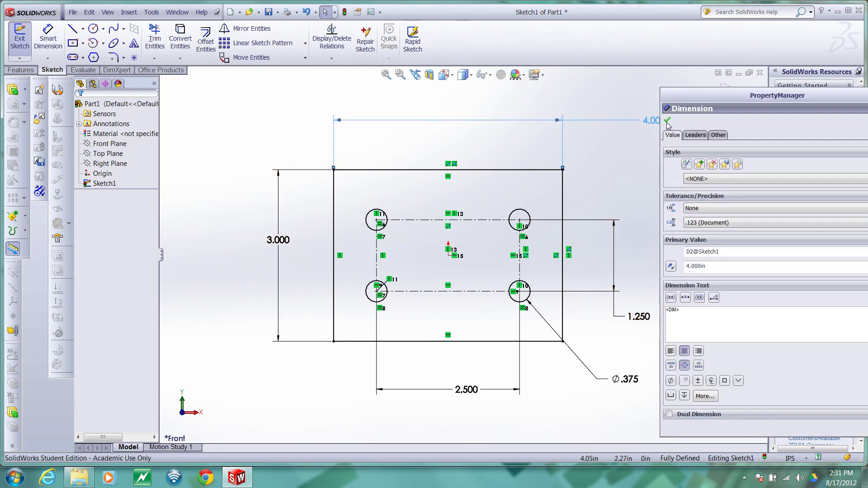
pyautogui.doubleClick(651, 120)
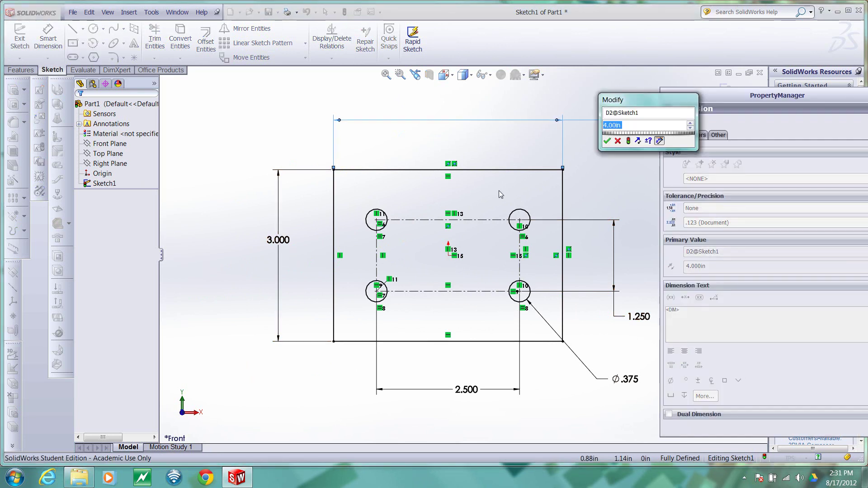
pyautogui.write('6')
pyautogui.press('Return')
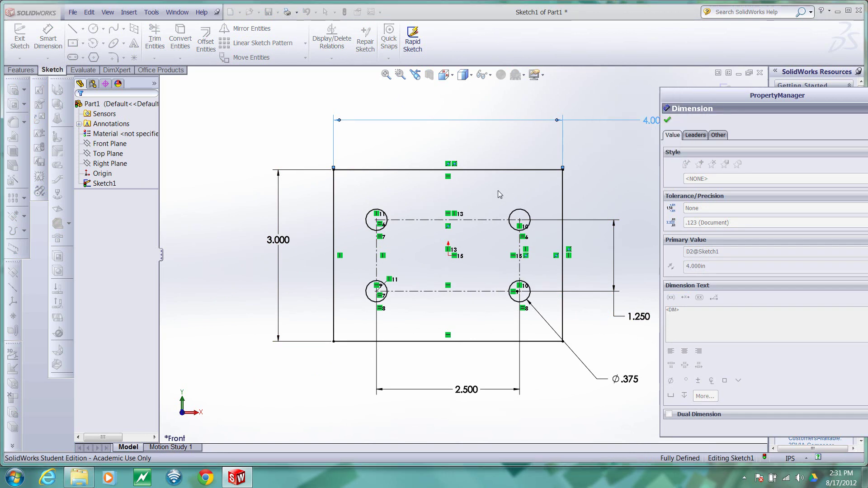
pyautogui.press('Escape')
# Step: Change the horizontal hole spacing from 2.500 to 3 in
pyautogui.doubleClick(466, 388)
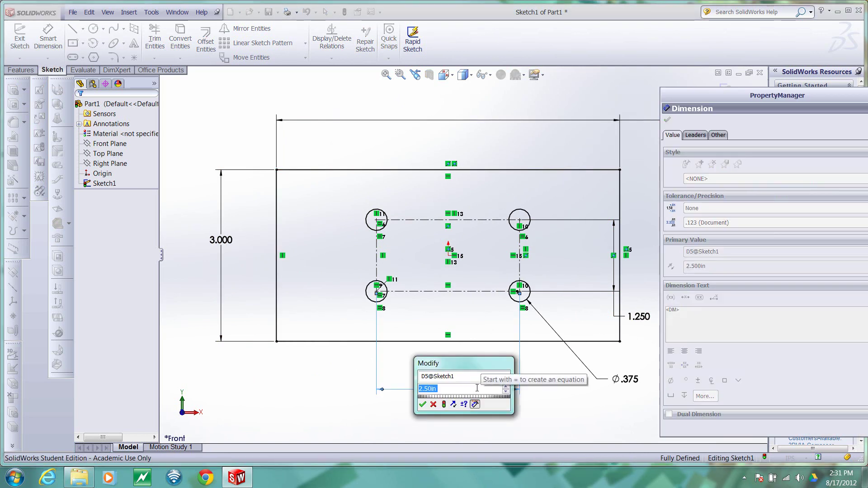
pyautogui.write('3')
pyautogui.press('Return')
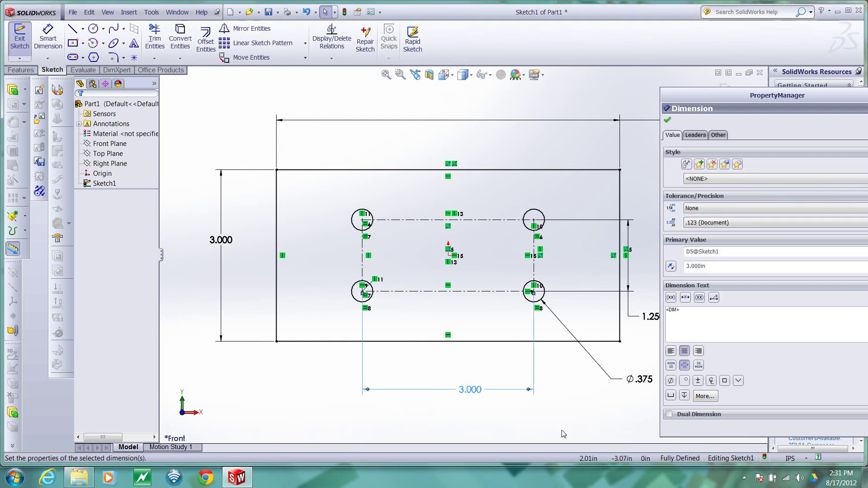
pyautogui.press('Escape')
pyautogui.click(472, 391)
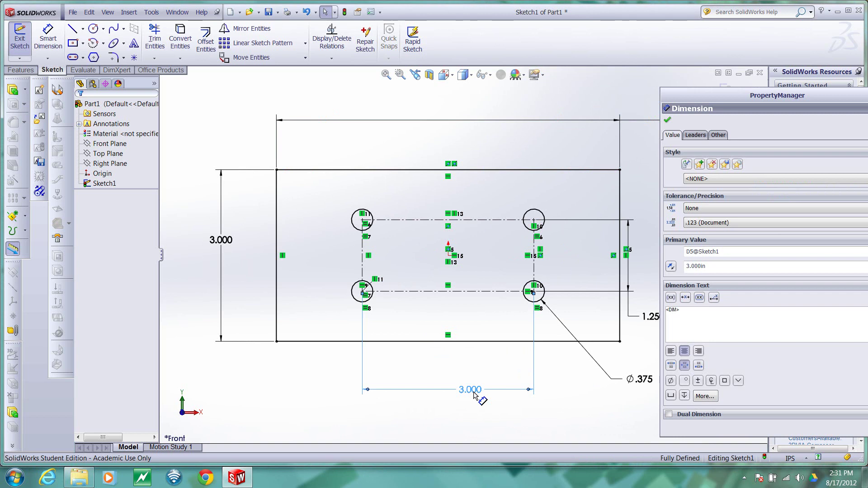
# Step: Replace the 3.000 hole spacing with a .500 dimension from the plate's left edge to the left hole centres
pyautogui.press('Delete')
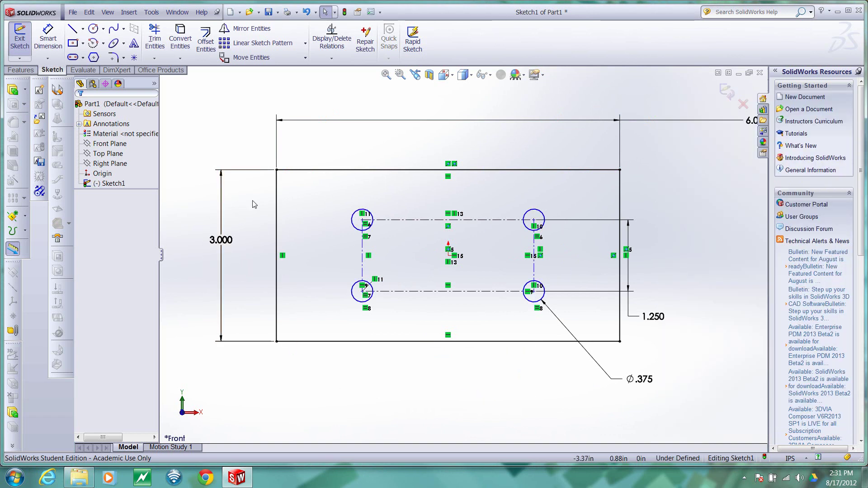
pyautogui.click(48, 41)
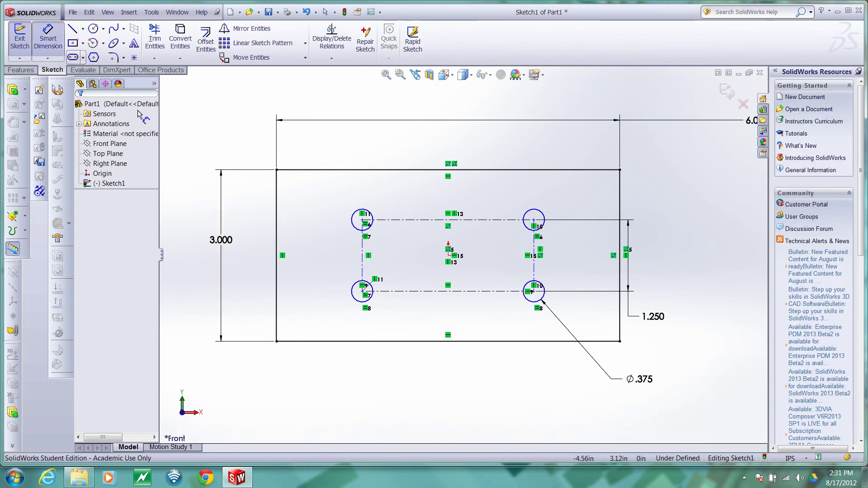
pyautogui.click(277, 324)
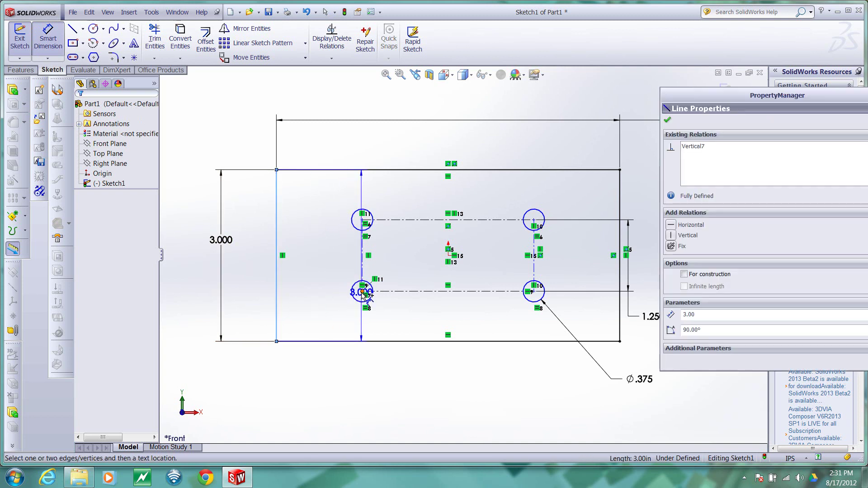
pyautogui.click(362, 292)
pyautogui.click(330, 376)
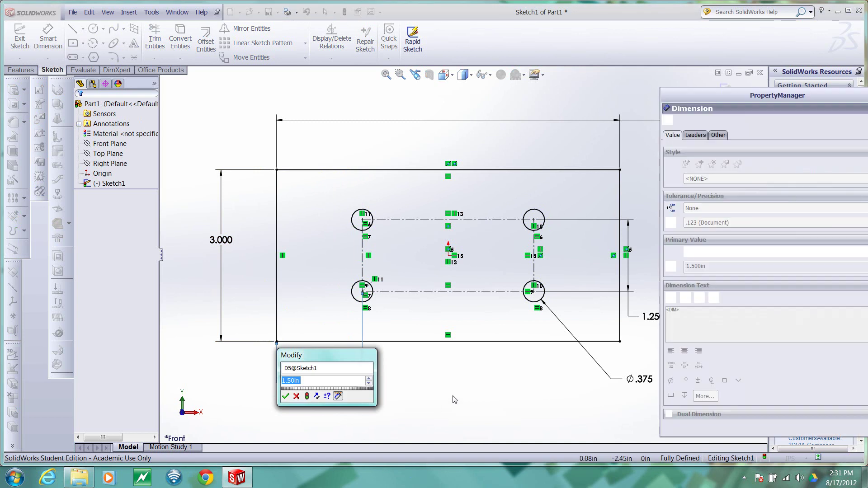
pyautogui.press('Return')
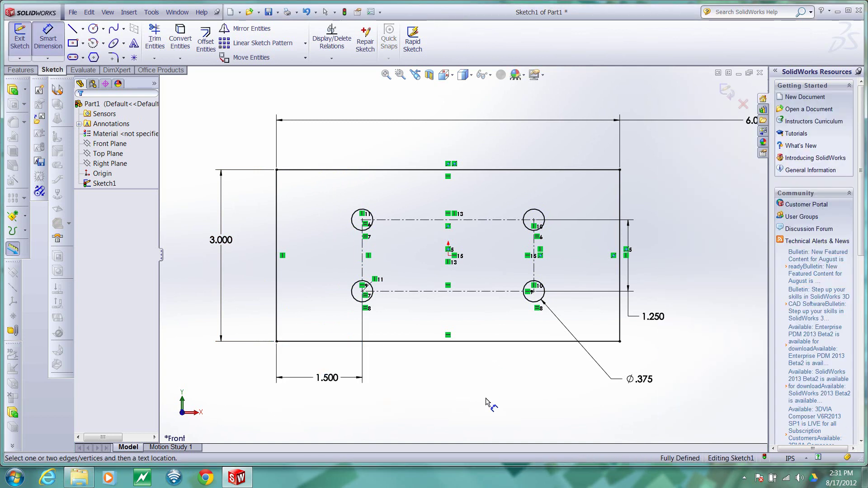
pyautogui.click(326, 378)
pyautogui.doubleClick(326, 377)
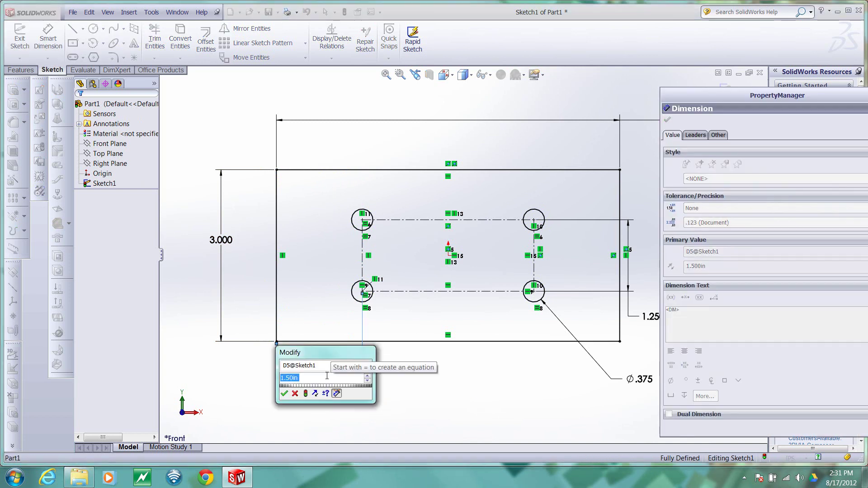
pyautogui.write('.5')
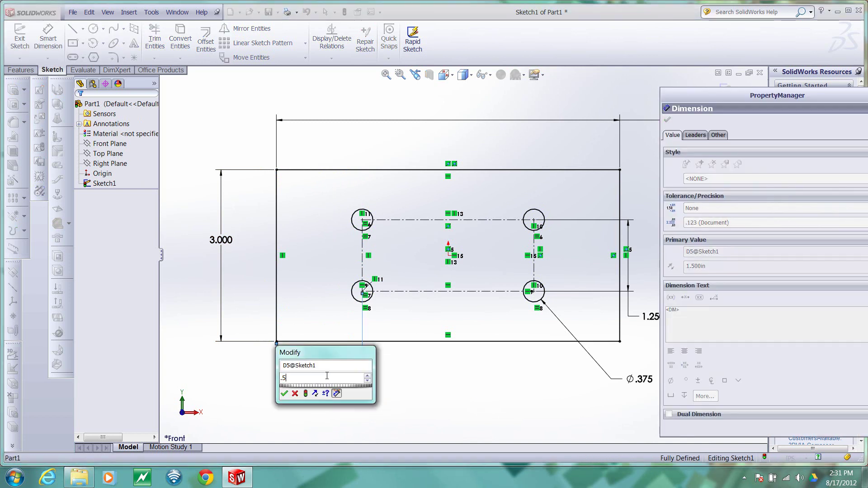
pyautogui.press('Return')
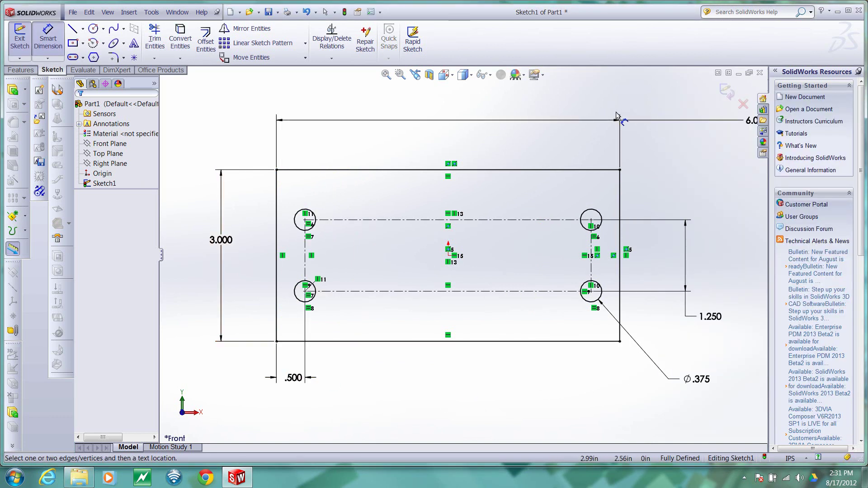
# Step: Move the 6.000 width label above the plate and change its value to 5 in
pyautogui.click(667, 120)
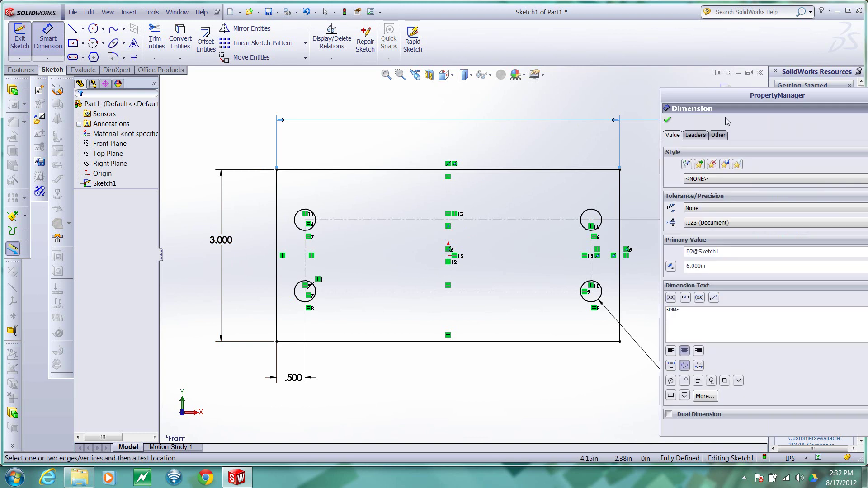
pyautogui.press('Escape')
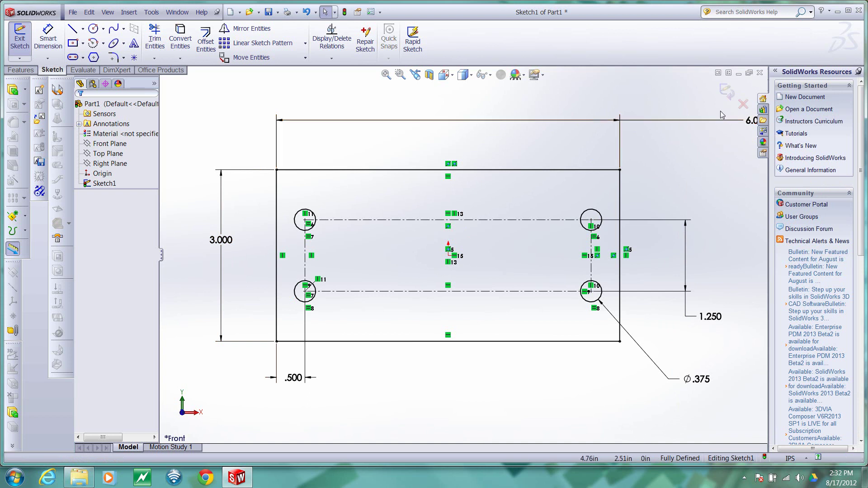
pyautogui.press('z')
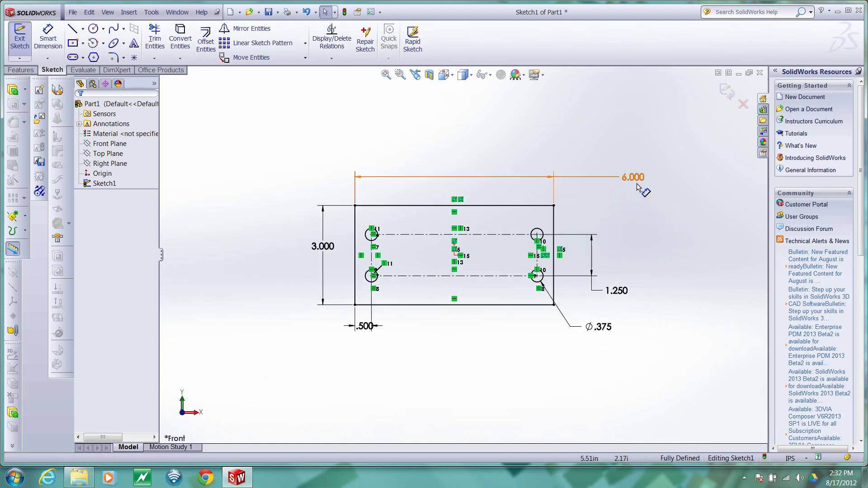
pyautogui.moveTo(626, 182); pyautogui.dragTo(452, 178)
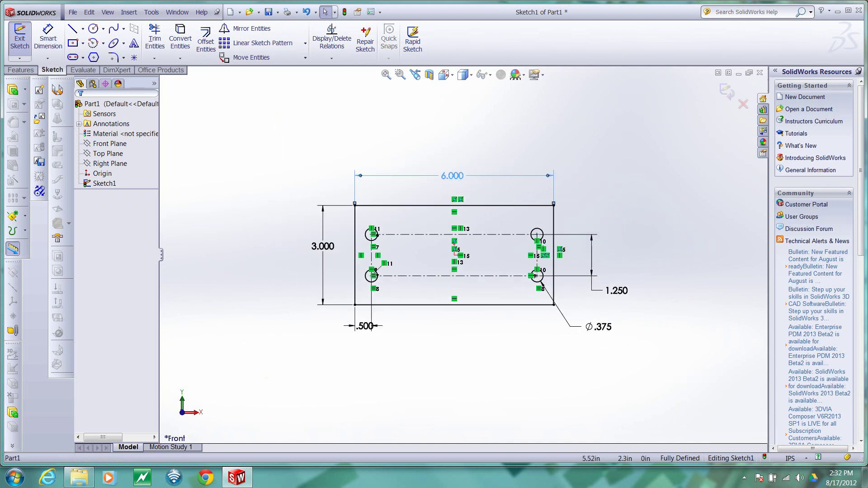
pyautogui.doubleClick(450, 177)
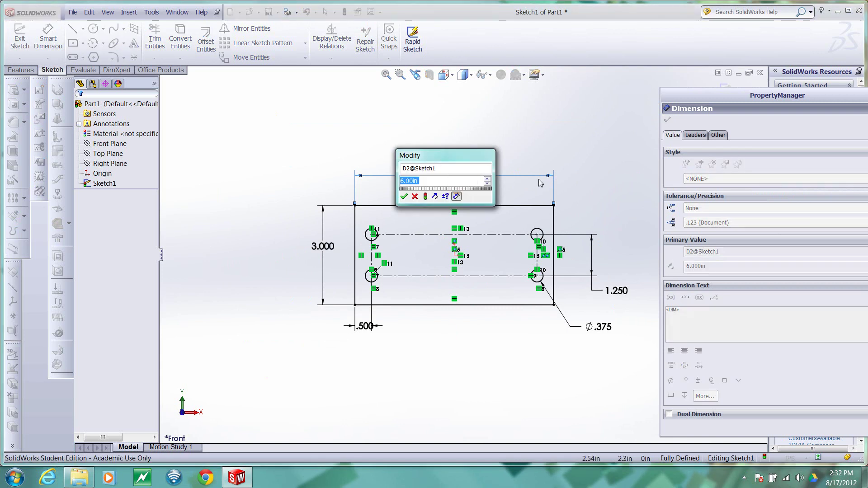
pyautogui.write('5')
pyautogui.press('Return')
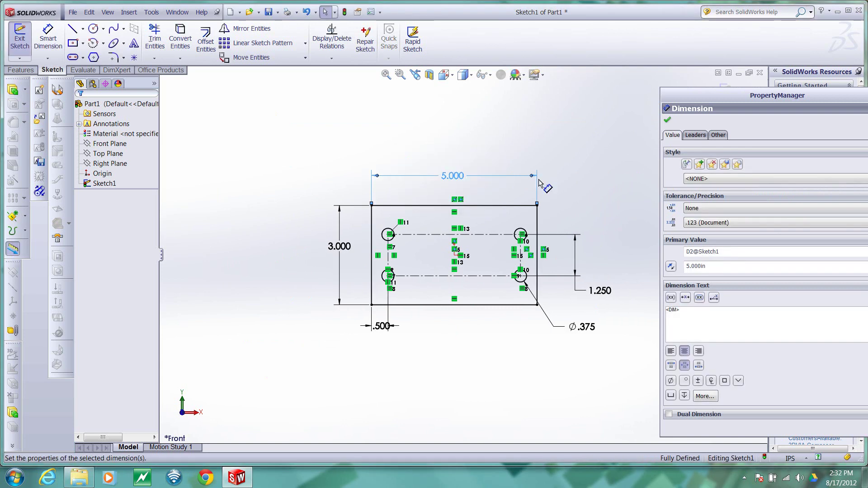
pyautogui.click(485, 355)
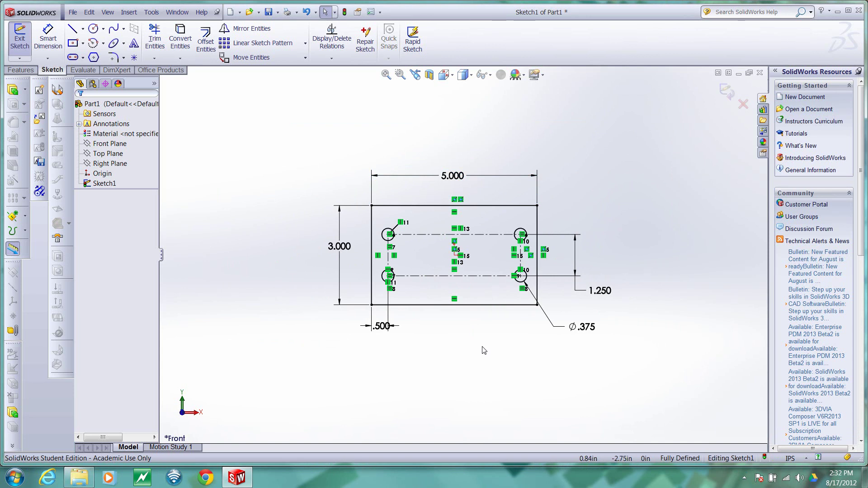
# Step: Exit the sketch and extrude Sketch1 with a Mid Plane end condition to 1 in depth
pyautogui.click(727, 92)
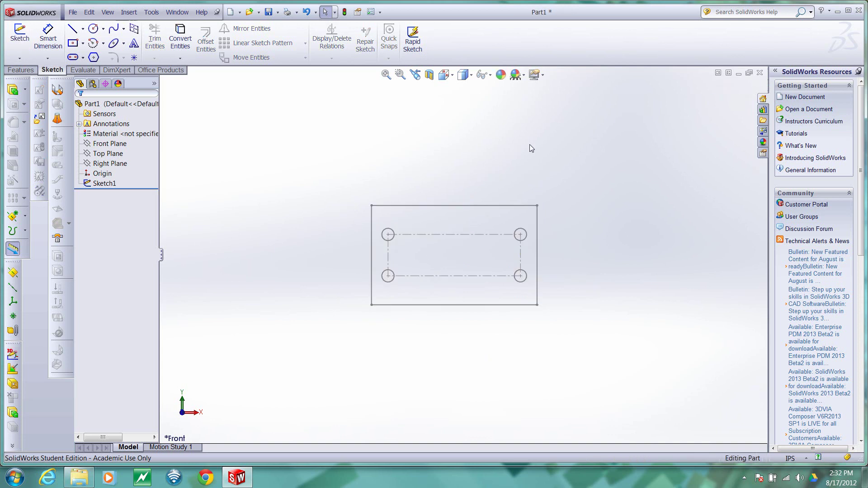
pyautogui.click(25, 71)
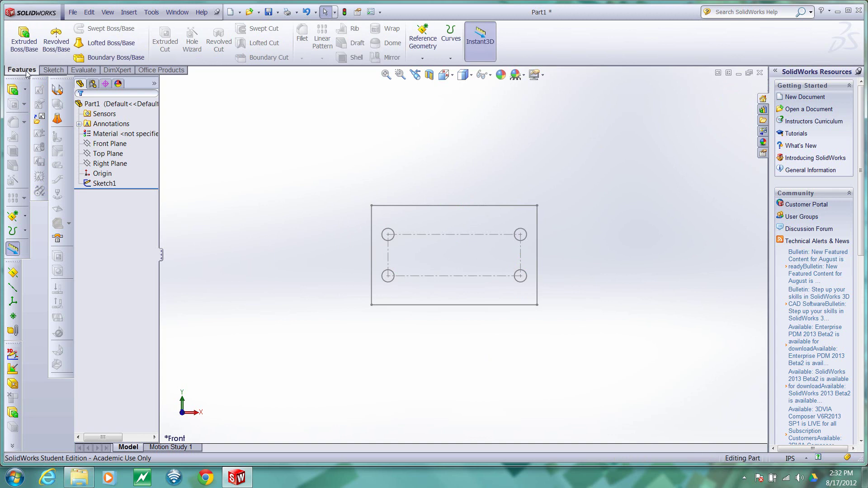
pyautogui.click(24, 43)
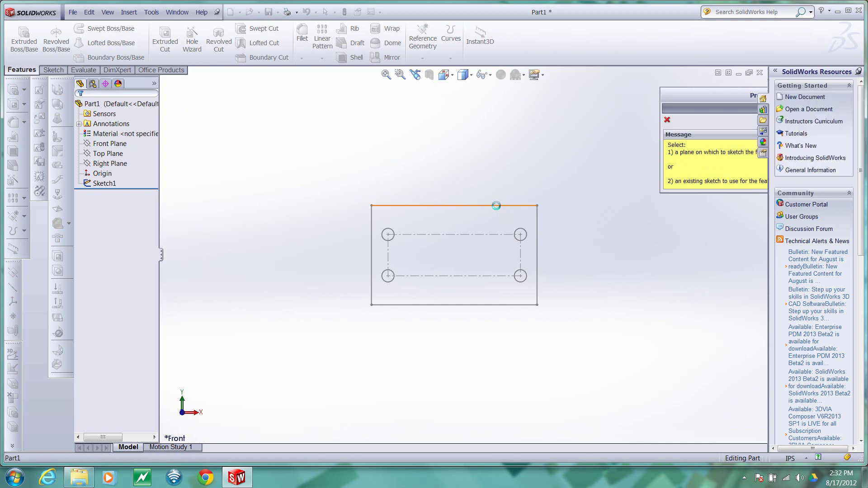
pyautogui.click(497, 207)
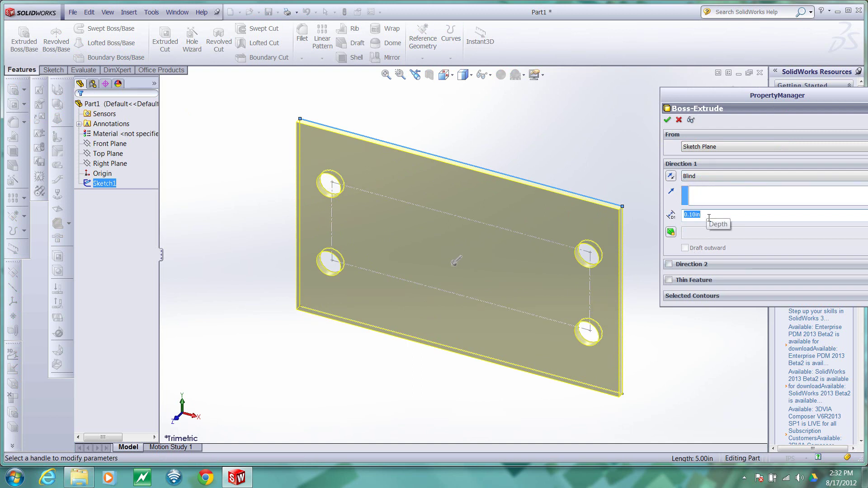
pyautogui.click(694, 179)
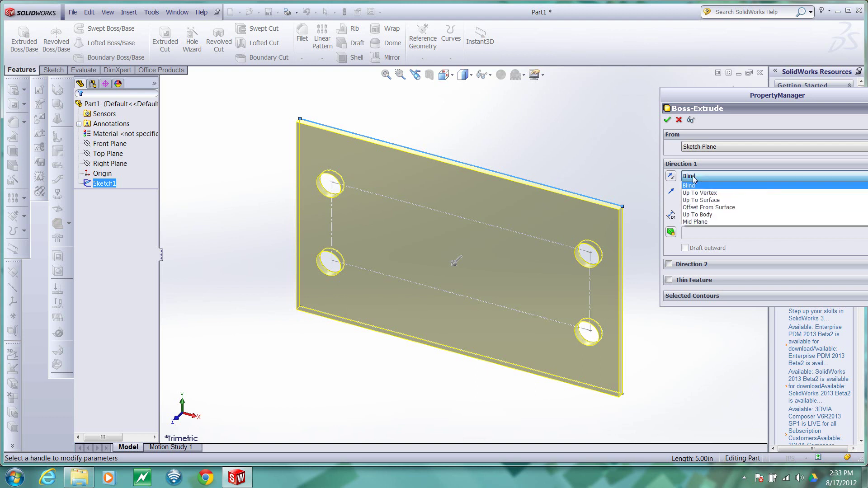
pyautogui.click(703, 222)
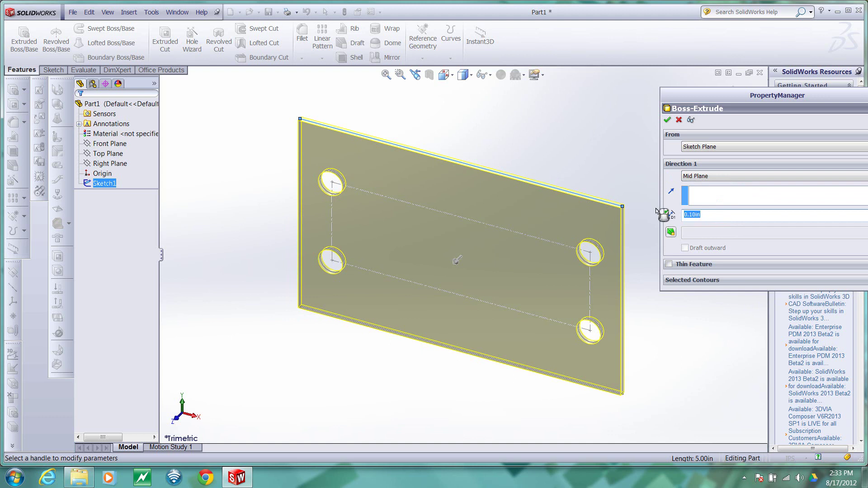
pyautogui.write('1')
pyautogui.press('Return')
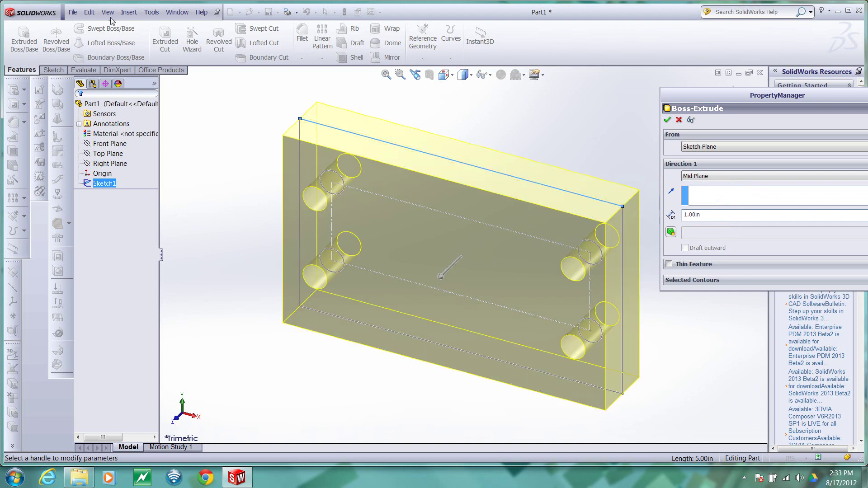
# Step: Accept Boss-Extrude1 and orbit the 1 in block until its four-hole face is seen nearly head-on
pyautogui.click(667, 120)
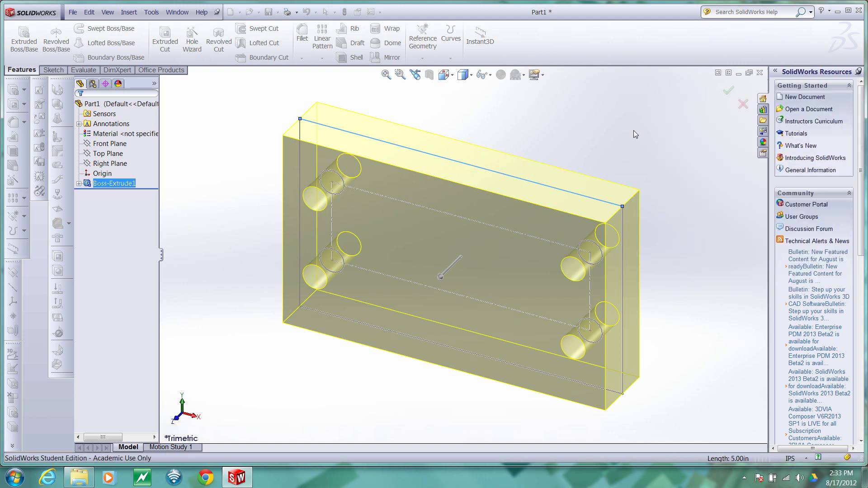
pyautogui.moveTo(644, 145); pyautogui.dragTo(561, 99, button='middle')
pyautogui.press('Escape')
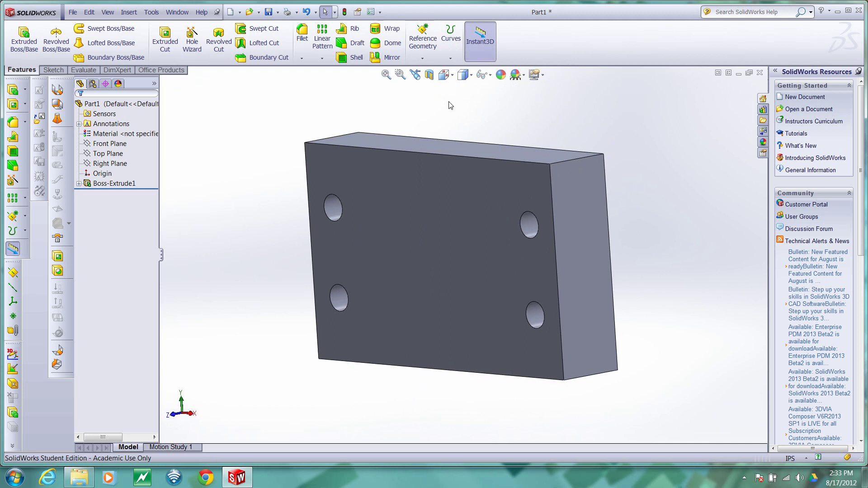
pyautogui.moveTo(607, 131); pyautogui.dragTo(549, 162, button='middle')
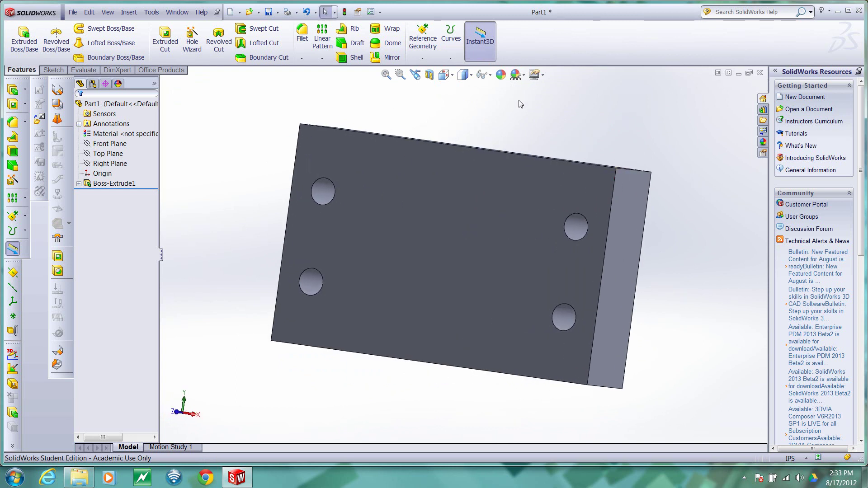